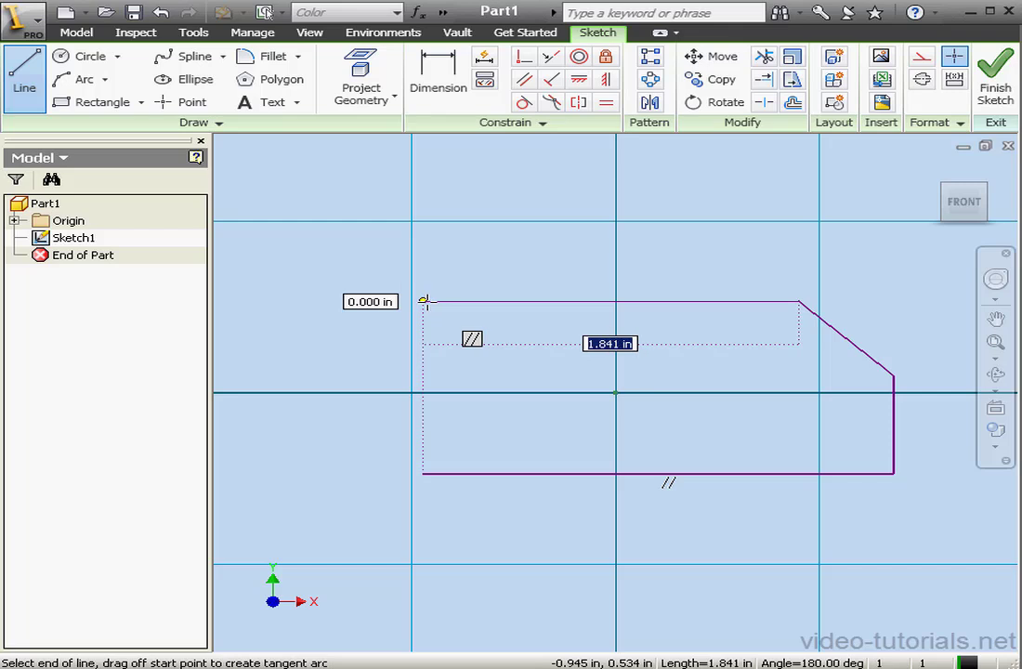
# - Finish the upper horizontal line at about 1.84 in and close the profile with a tangent arc of about 0.5 in radius
pyautogui.click(427, 301)
pyautogui.moveTo(426, 301); pyautogui.dragTo(423, 474)
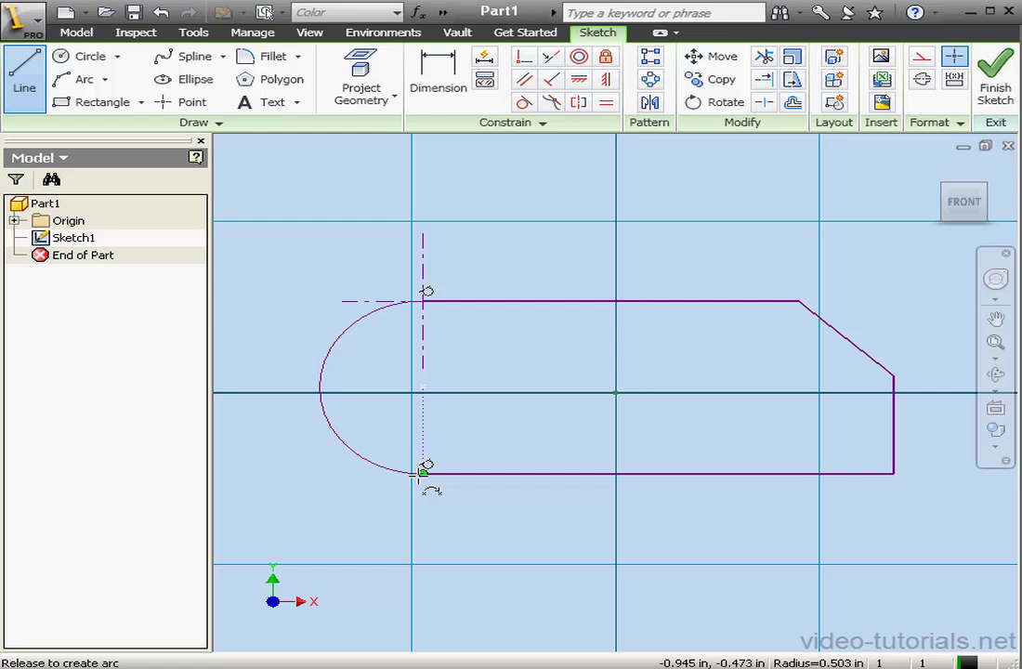
pyautogui.moveTo(423, 474); pyautogui.dragTo(422, 473)
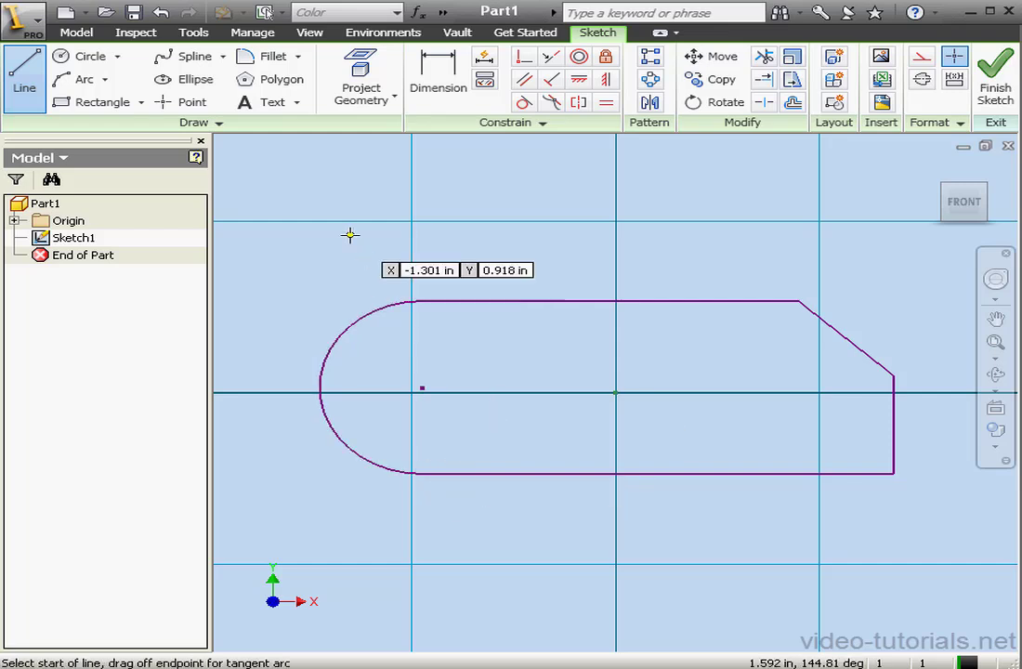
# - Sketch a circle about 0.68 in in diameter, centered on the end arc's center point
pyautogui.click(82, 59)
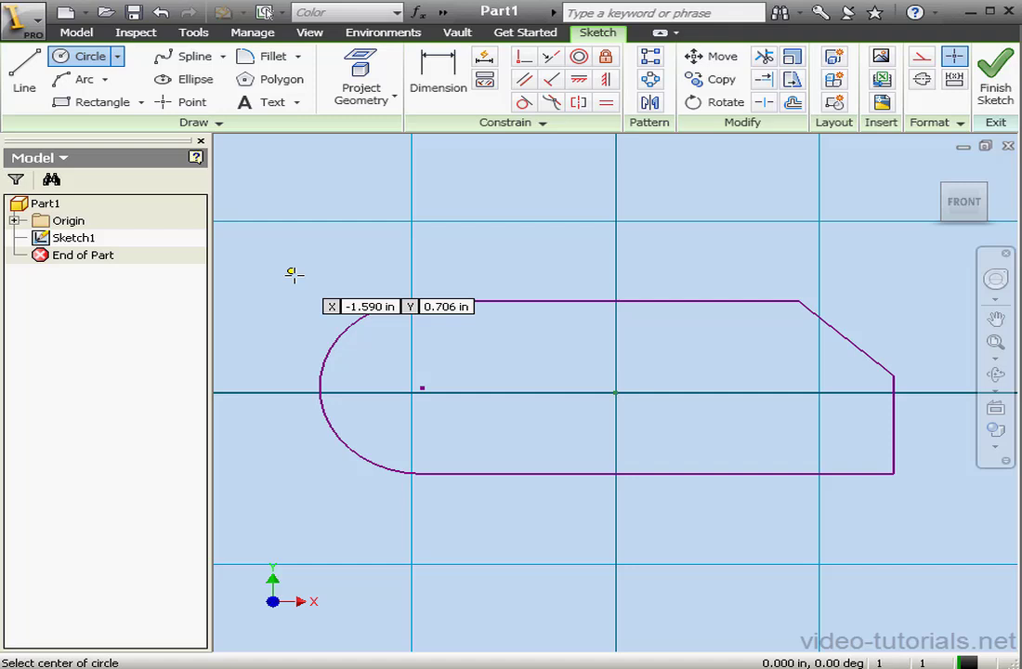
pyautogui.click(423, 389)
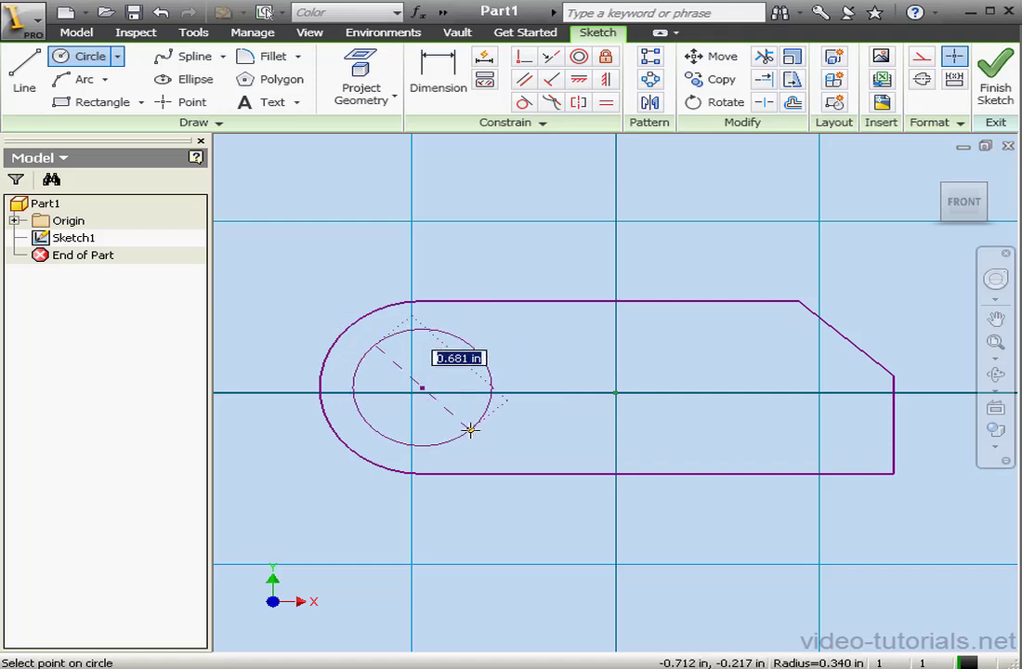
pyautogui.click(482, 424)
# - Dimension the circle's diameter and set it to 0.75 in
pyautogui.click(437, 76)
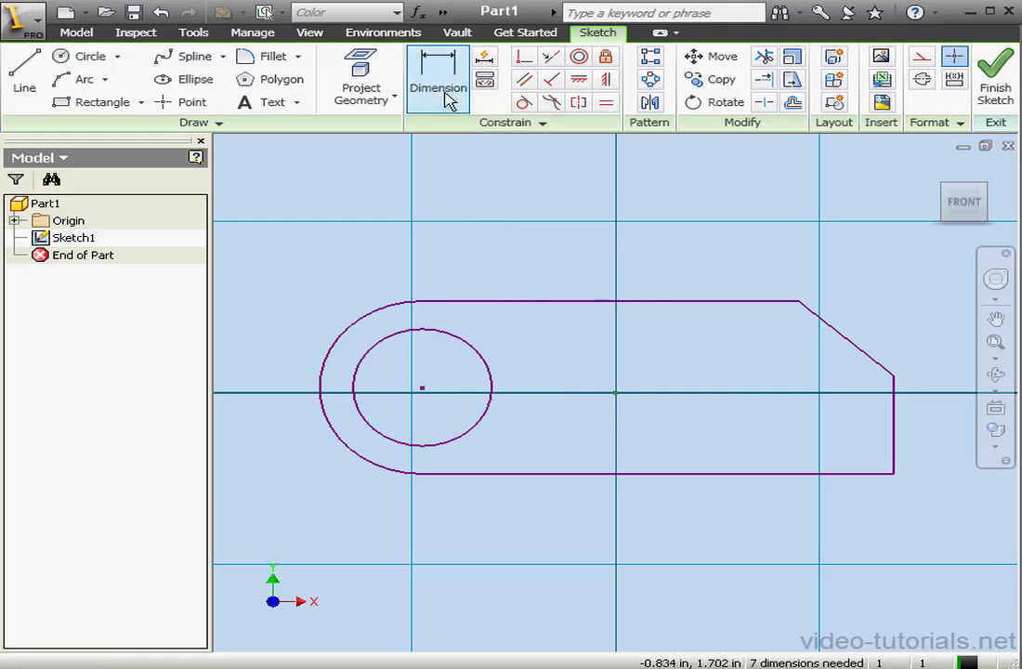
pyautogui.click(470, 344)
pyautogui.click(526, 230)
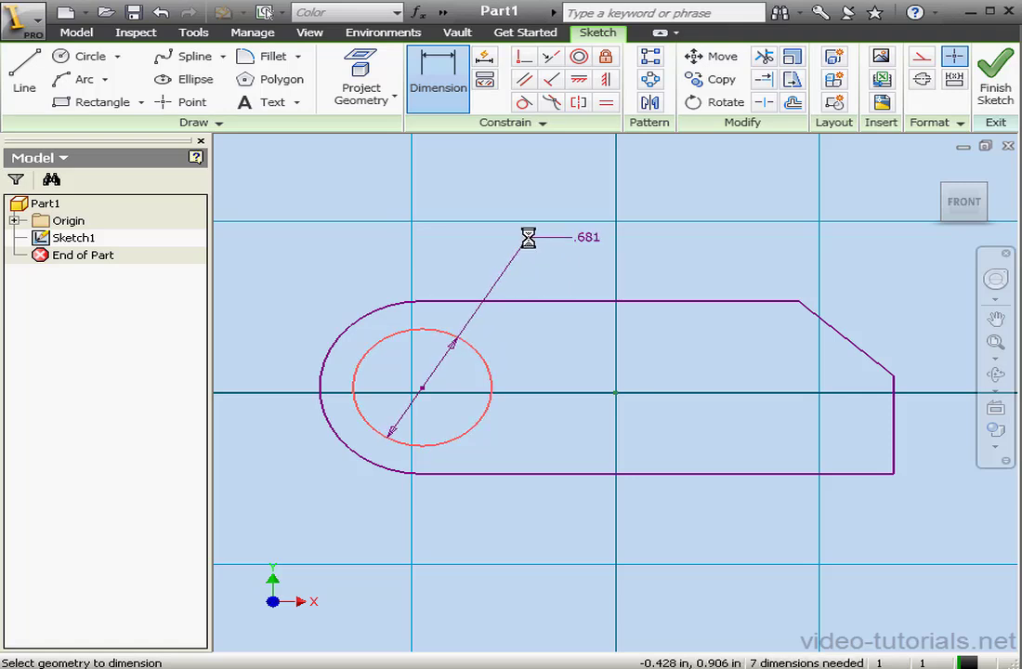
pyautogui.moveTo(513, 305); pyautogui.dragTo(457, 305)
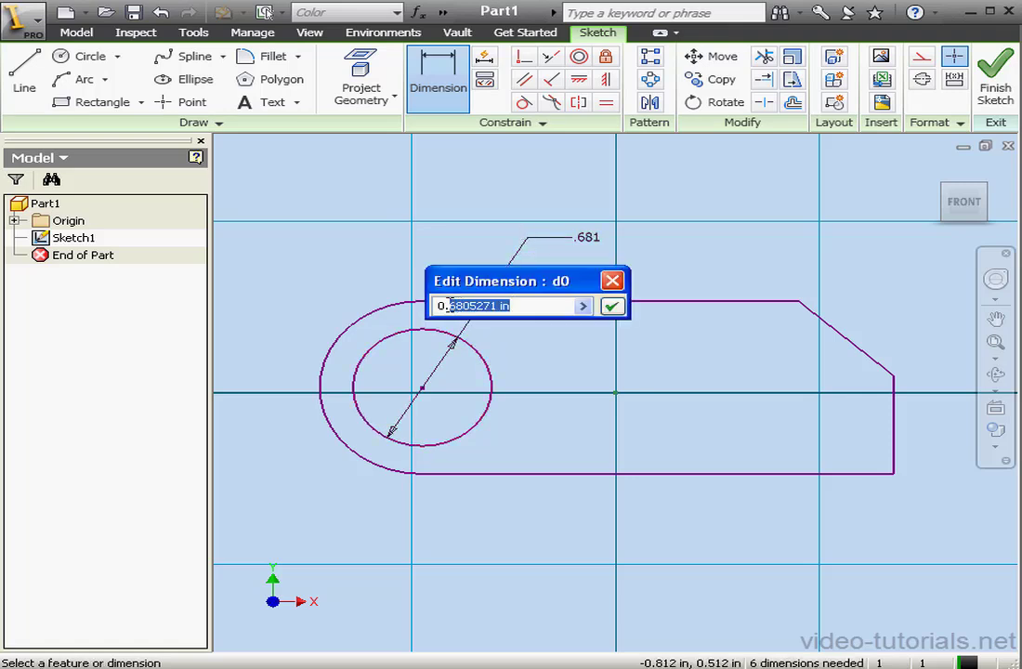
pyautogui.write('75')
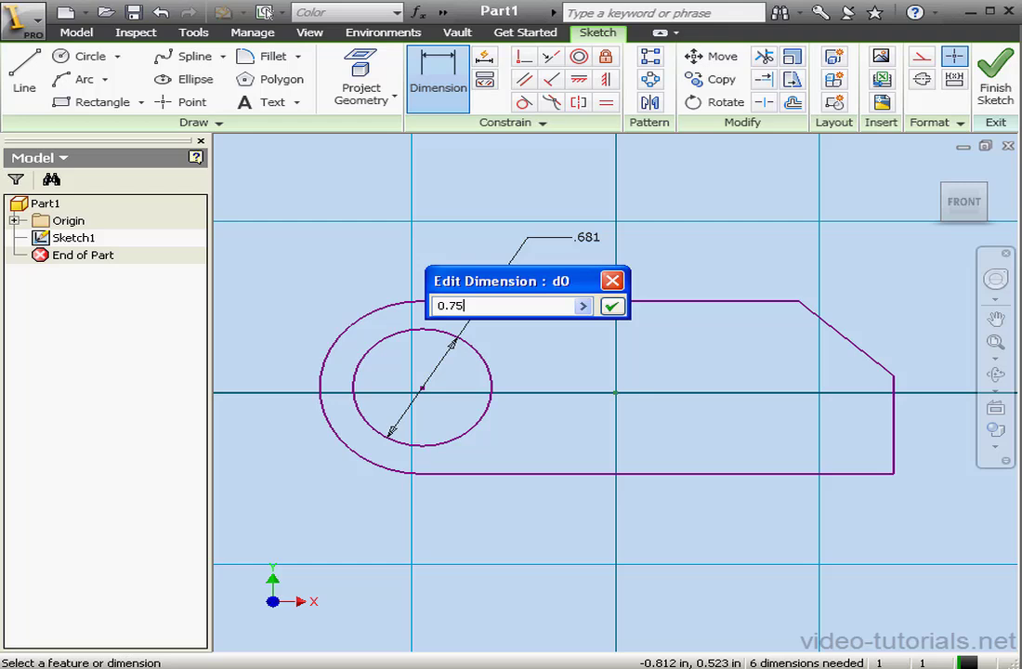
pyautogui.click(611, 309)
# - Dimension the radius of the profile's rounded end and set it to 0.5 in
pyautogui.click(392, 310)
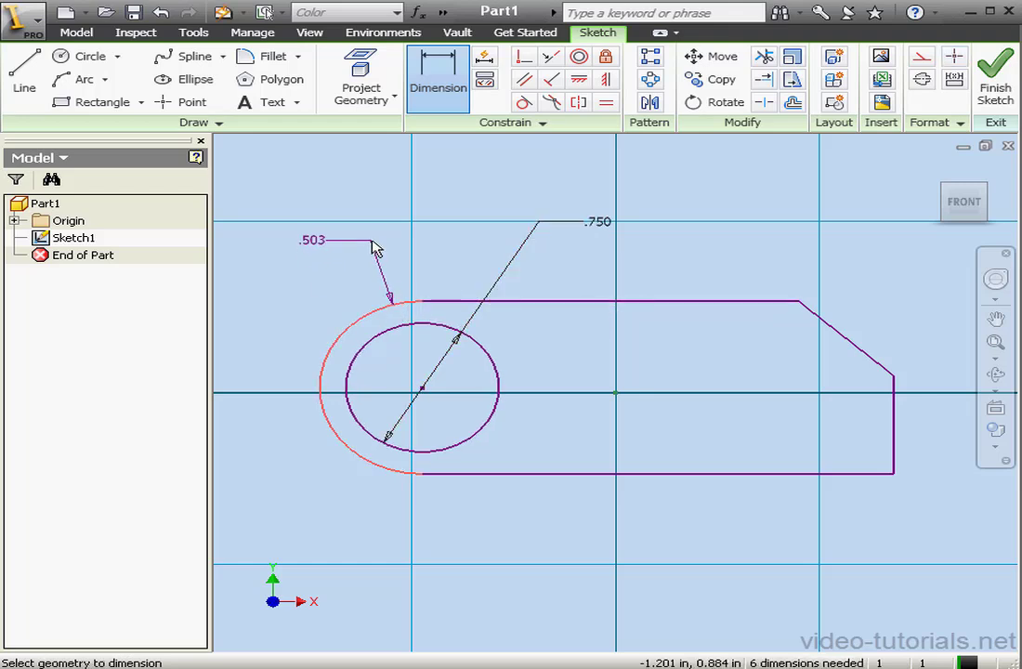
pyautogui.click(381, 244)
pyautogui.moveTo(370, 309); pyautogui.dragTo(291, 309)
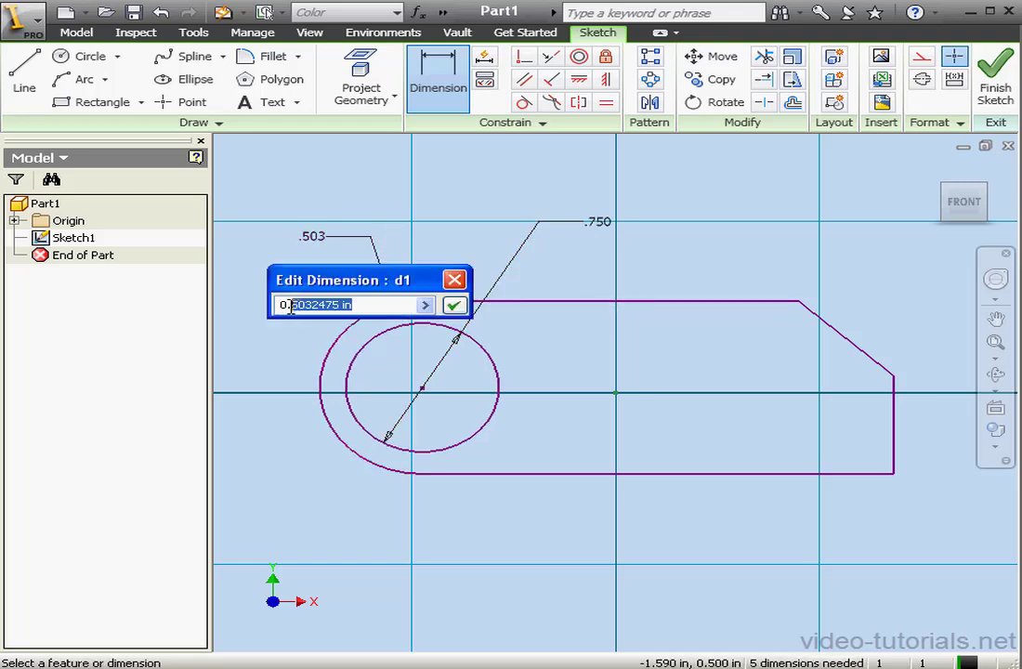
pyautogui.write('5')
pyautogui.click(453, 305)
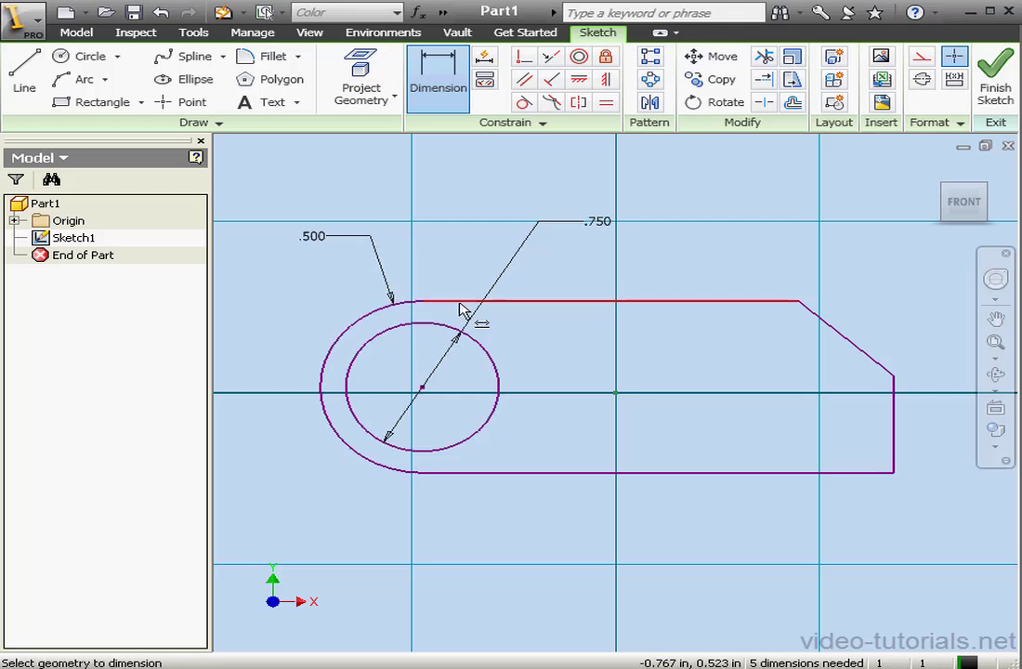
# - Dimension the angle between the slanted line and the short vertical line and set it to 135 degrees
pyautogui.click(894, 432)
pyautogui.click(874, 365)
pyautogui.click(847, 409)
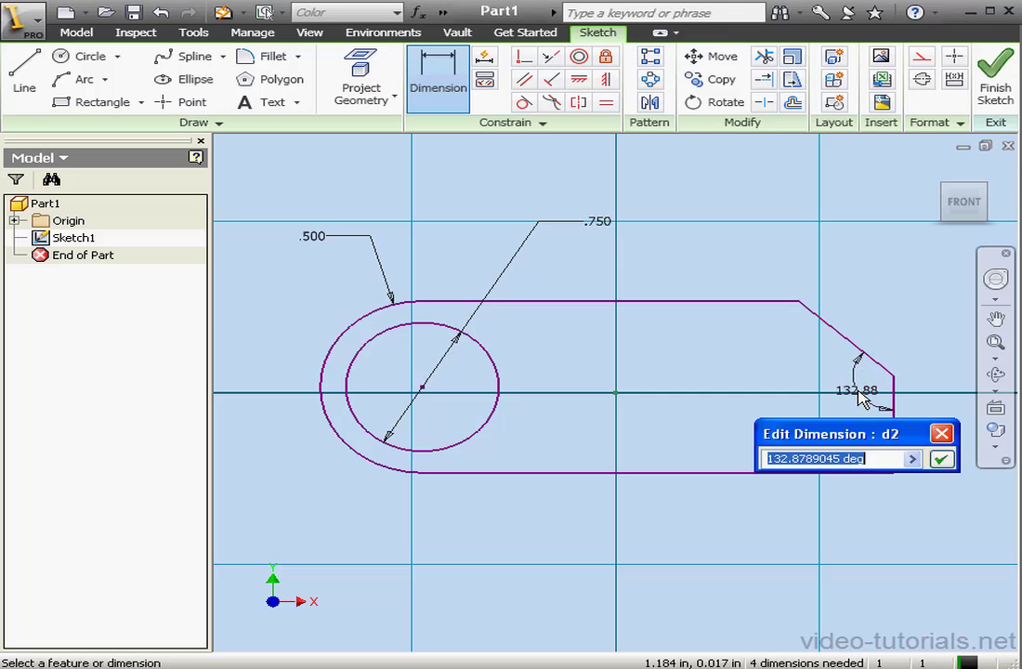
pyautogui.write('135')
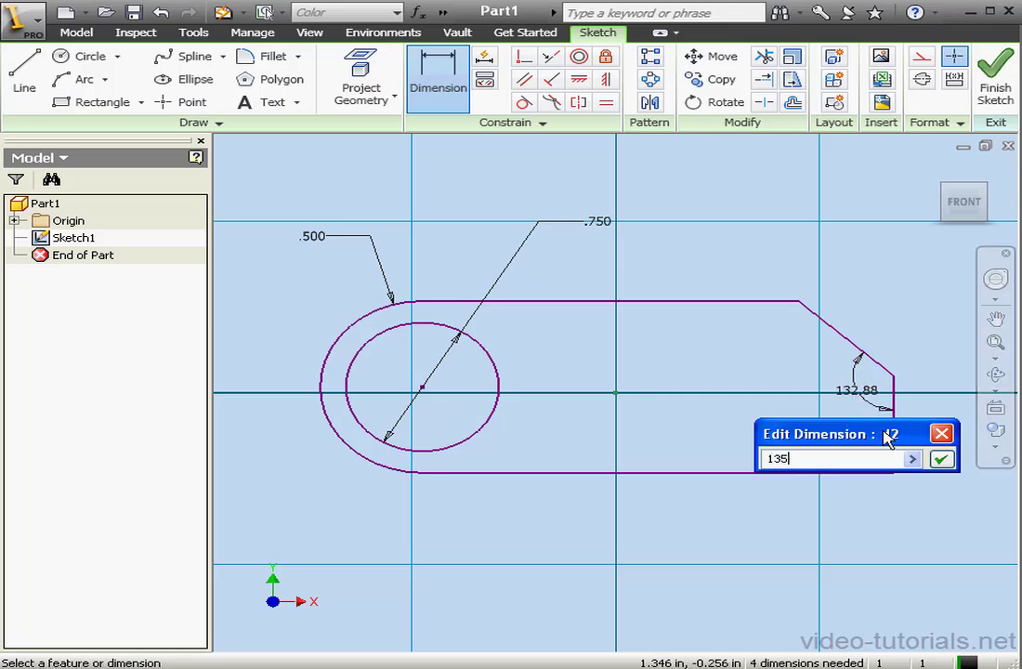
pyautogui.click(942, 460)
# - Dimension the short vertical line's length and set it to 0.5 in
pyautogui.click(891, 446)
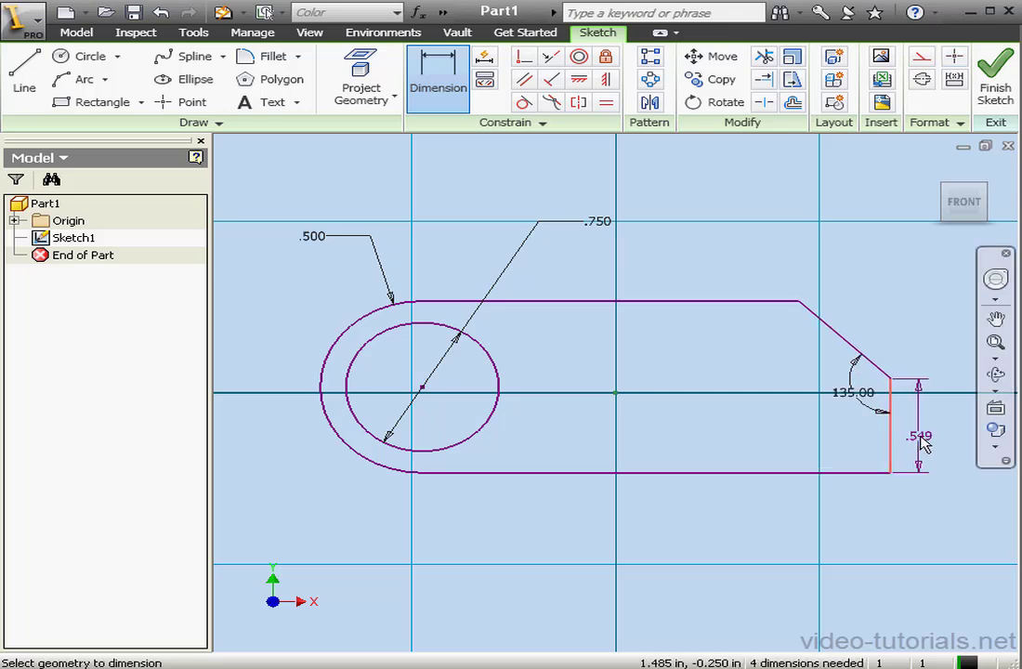
pyautogui.click(920, 445)
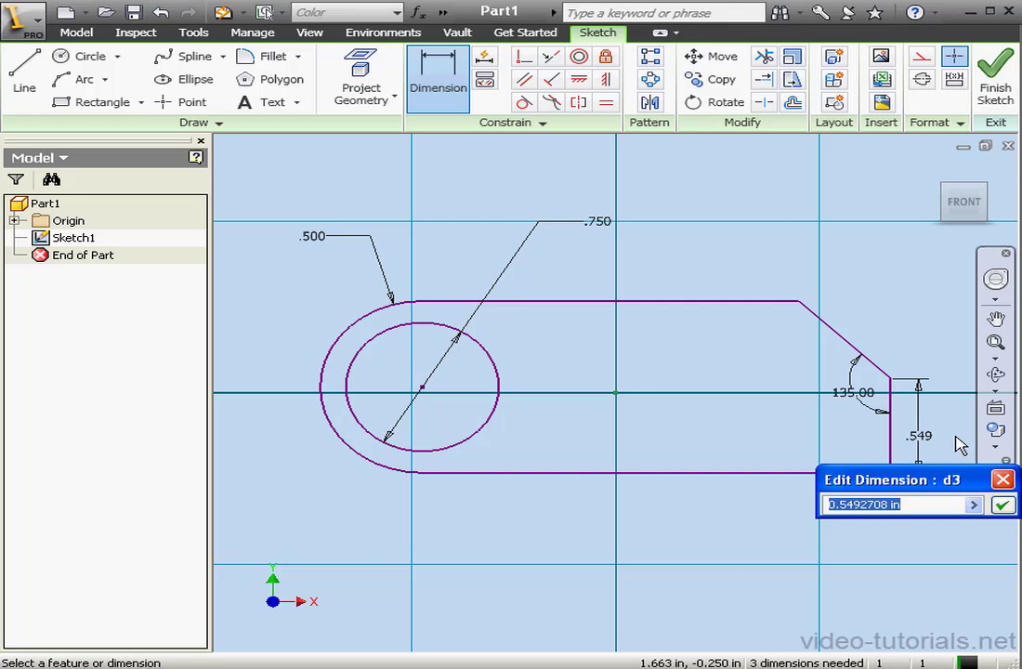
pyautogui.write('.5')
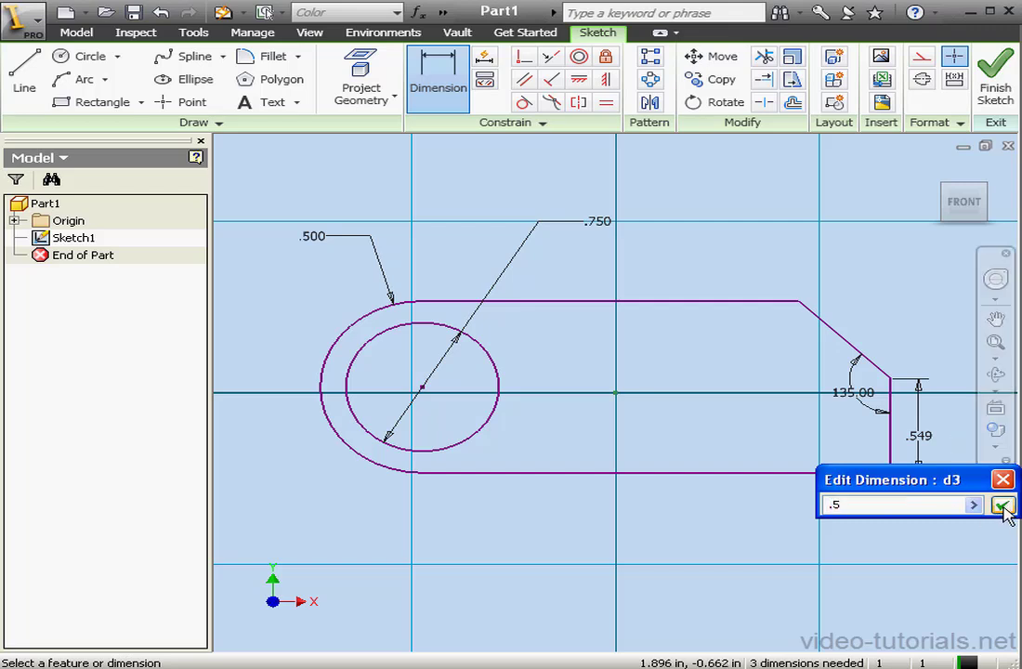
pyautogui.click(1003, 504)
# - Dimension the horizontal distance from the circle's center to the profile's lower outer corner, set it to 1.75 in, and end dimensioning
pyautogui.click(423, 386)
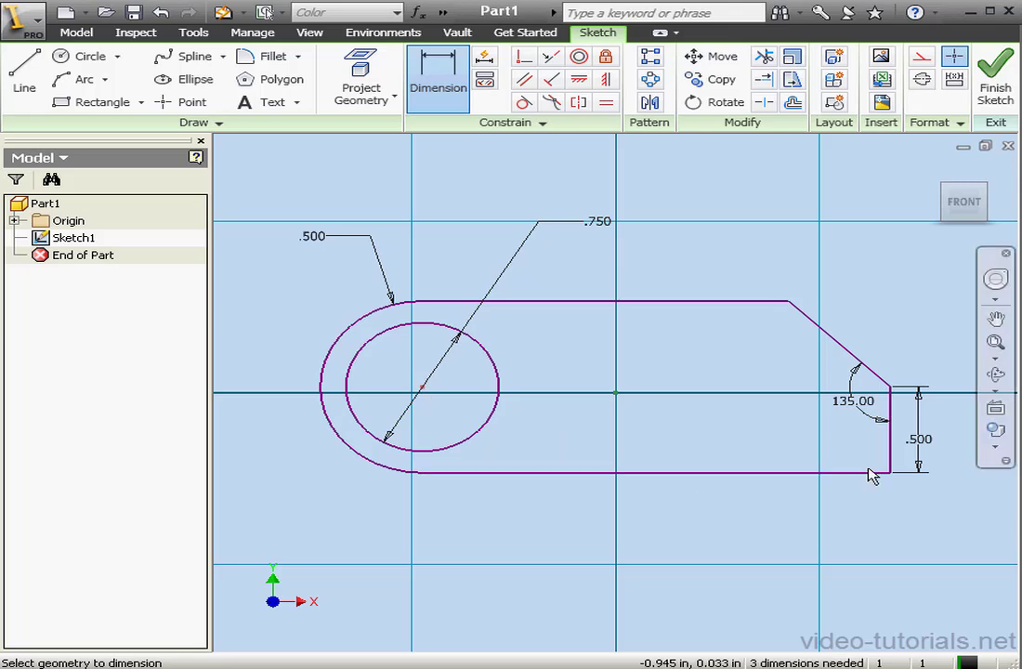
pyautogui.click(892, 474)
pyautogui.click(795, 522)
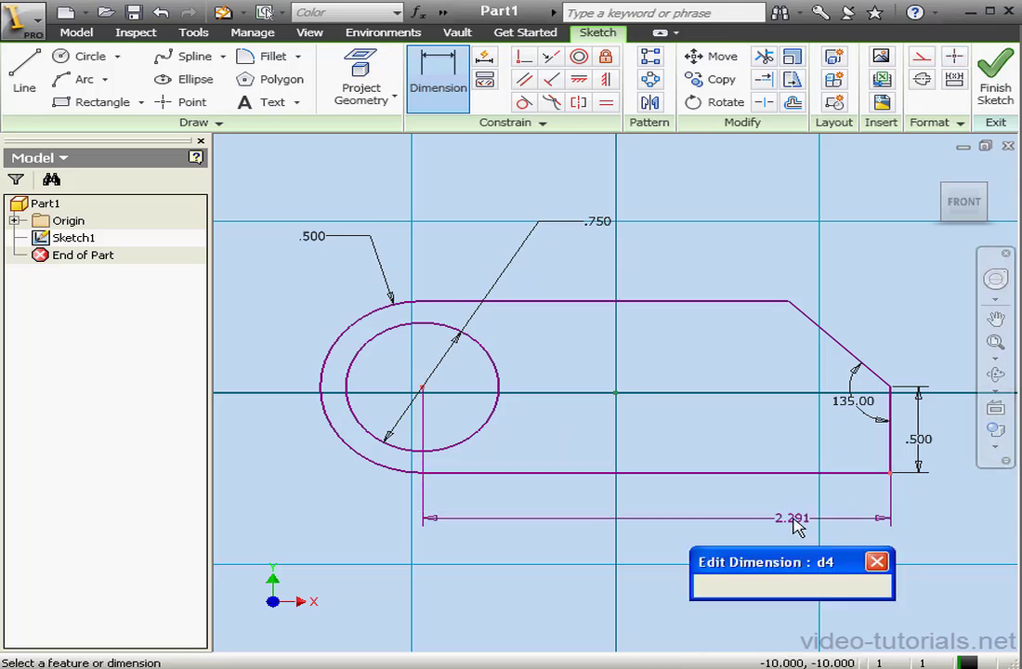
pyautogui.write('1.75')
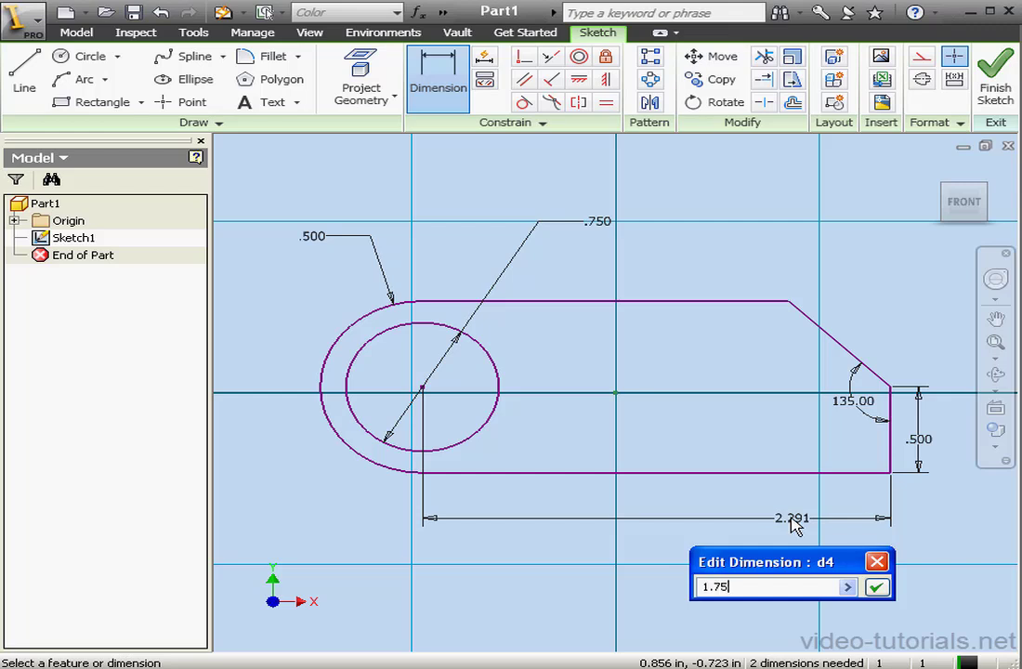
pyautogui.click(876, 586)
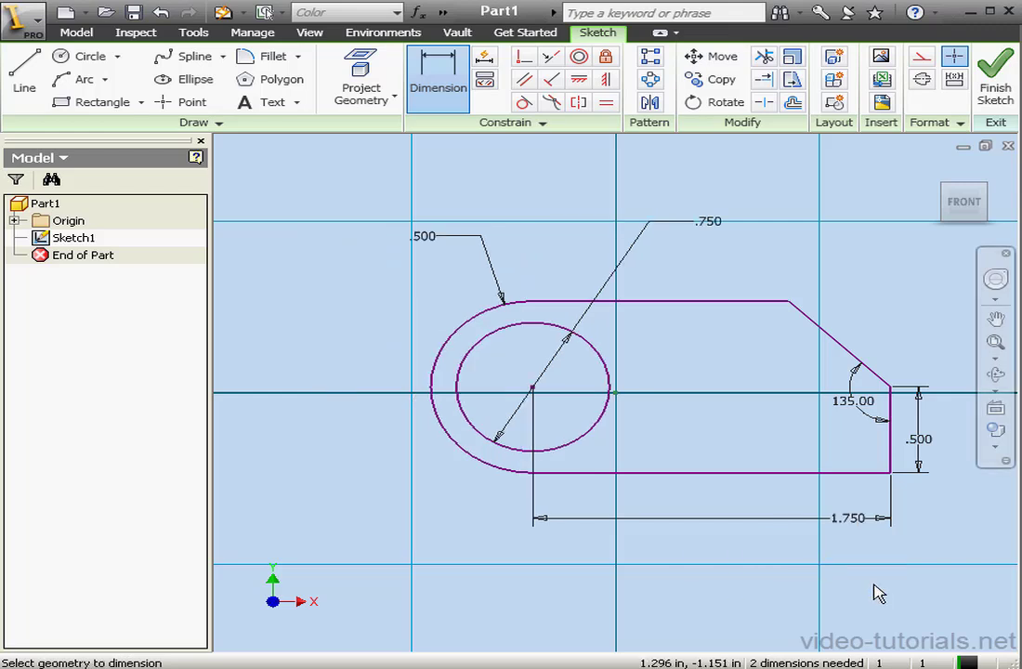
pyautogui.rightClick(805, 556)
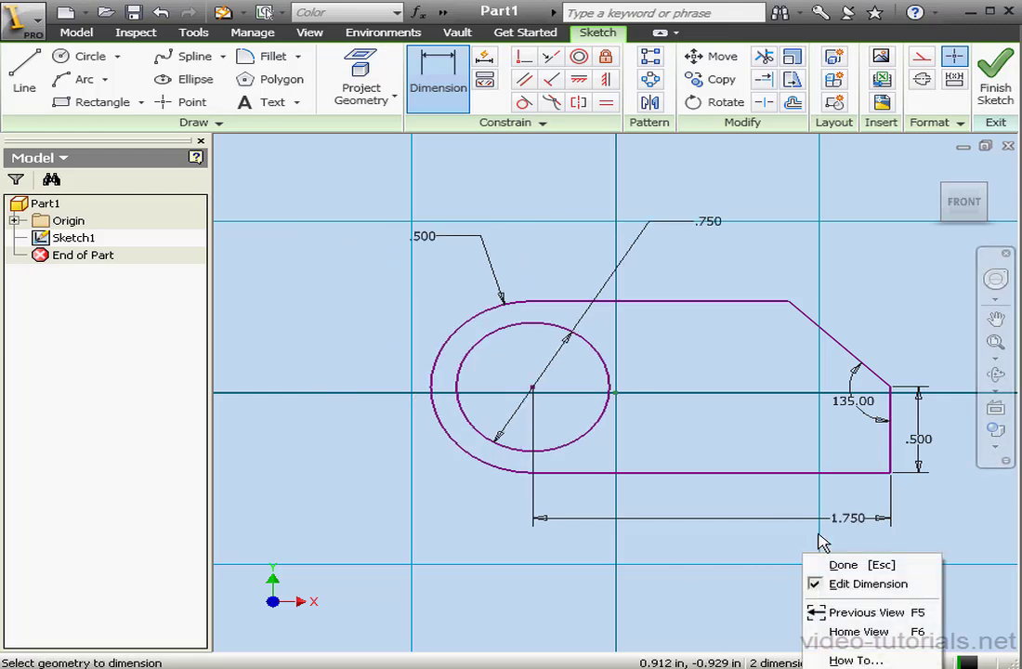
pyautogui.click(860, 566)
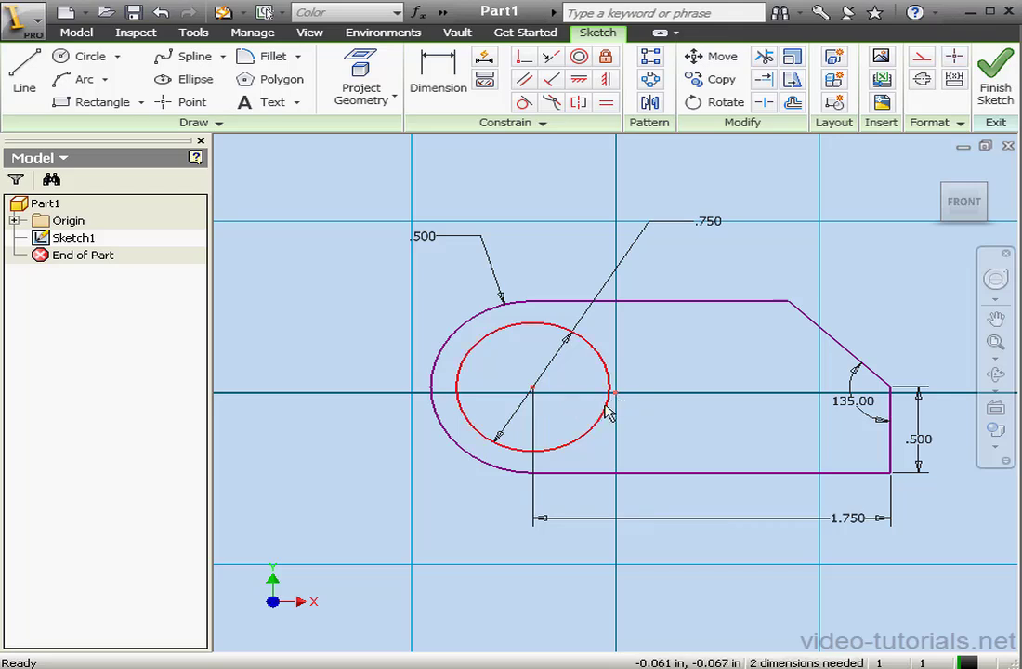
# - Make the circle's center coincident with the sketch origin and finish the sketch
pyautogui.click(524, 64)
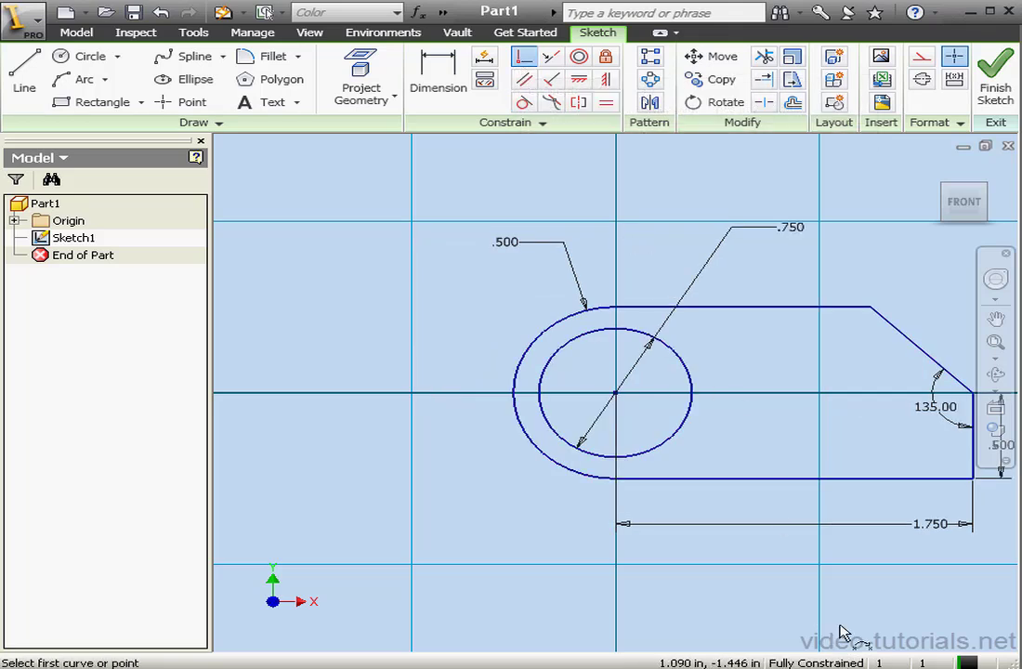
pyautogui.click(996, 93)
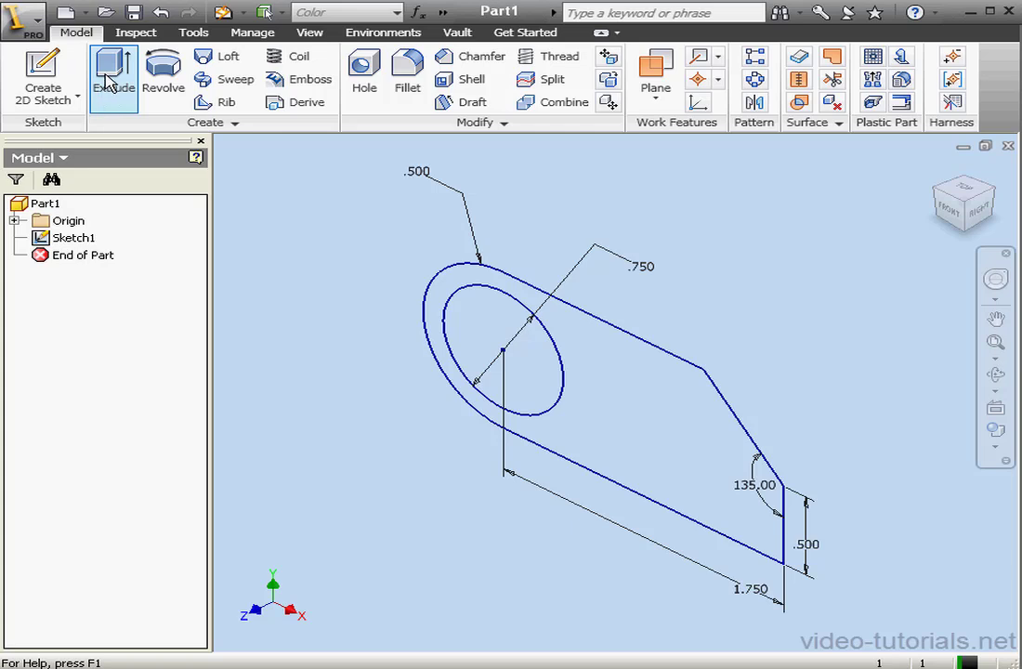
# - Extrude the profile area outside the circle symmetrically by a distance of 0.75 in
pyautogui.click(641, 454)
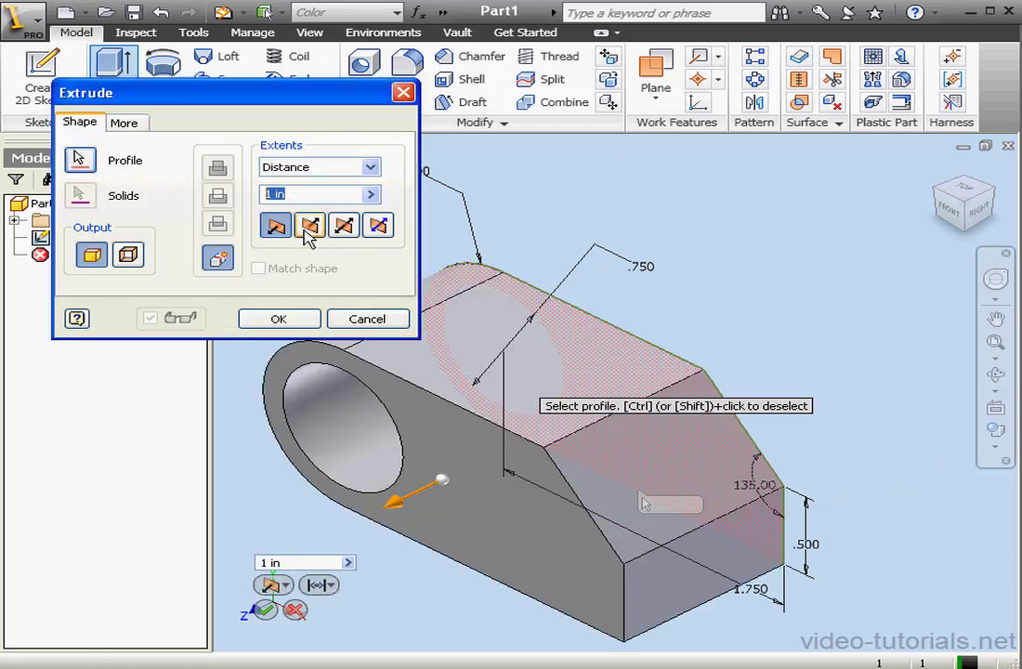
pyautogui.write('.75')
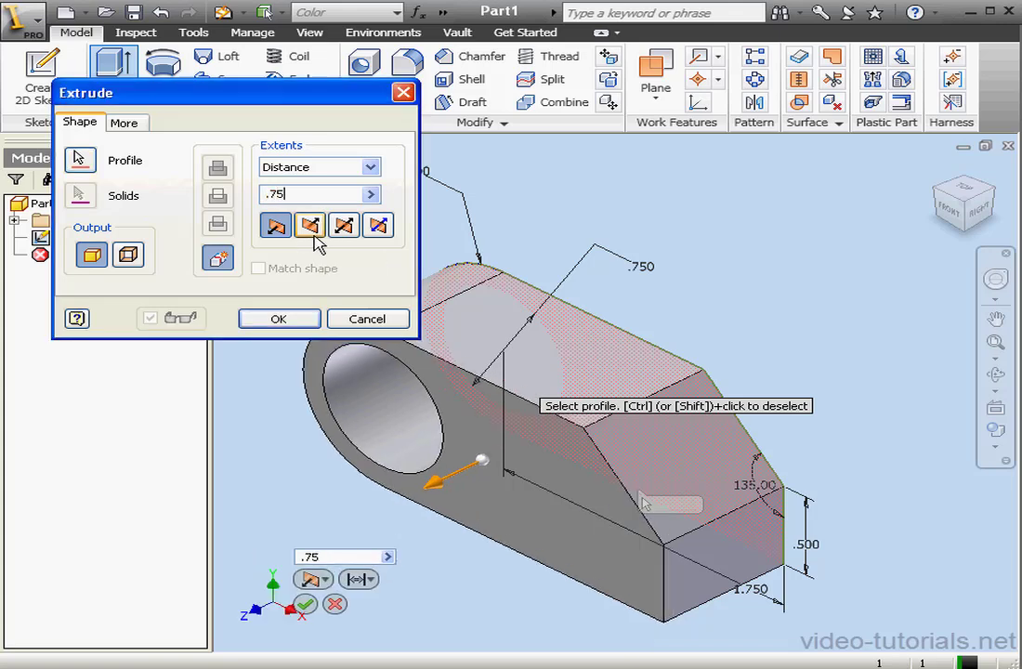
pyautogui.click(346, 226)
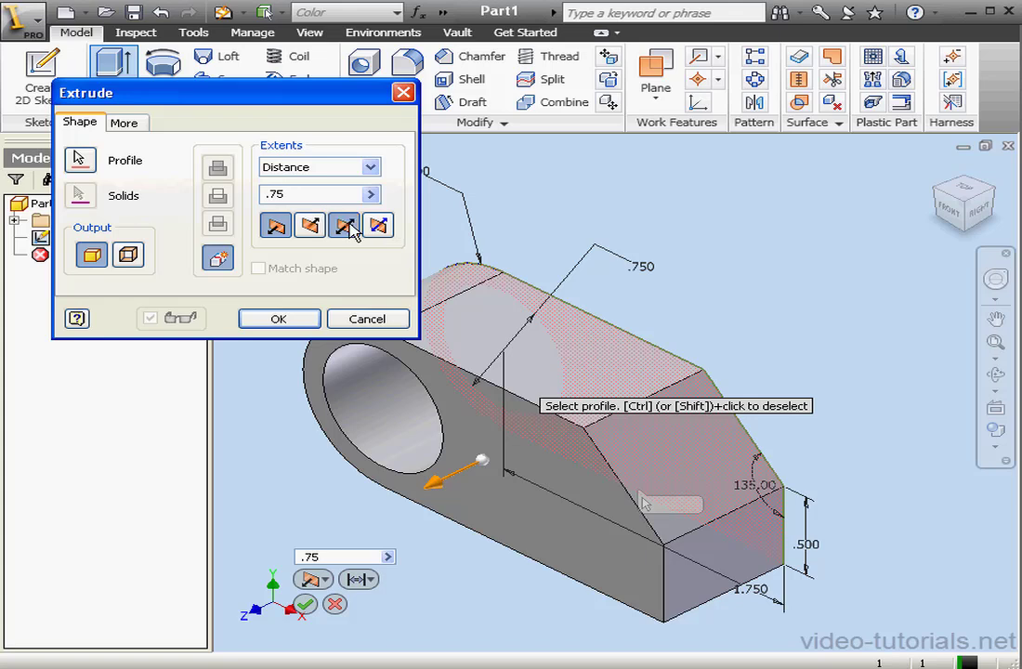
pyautogui.click(279, 319)
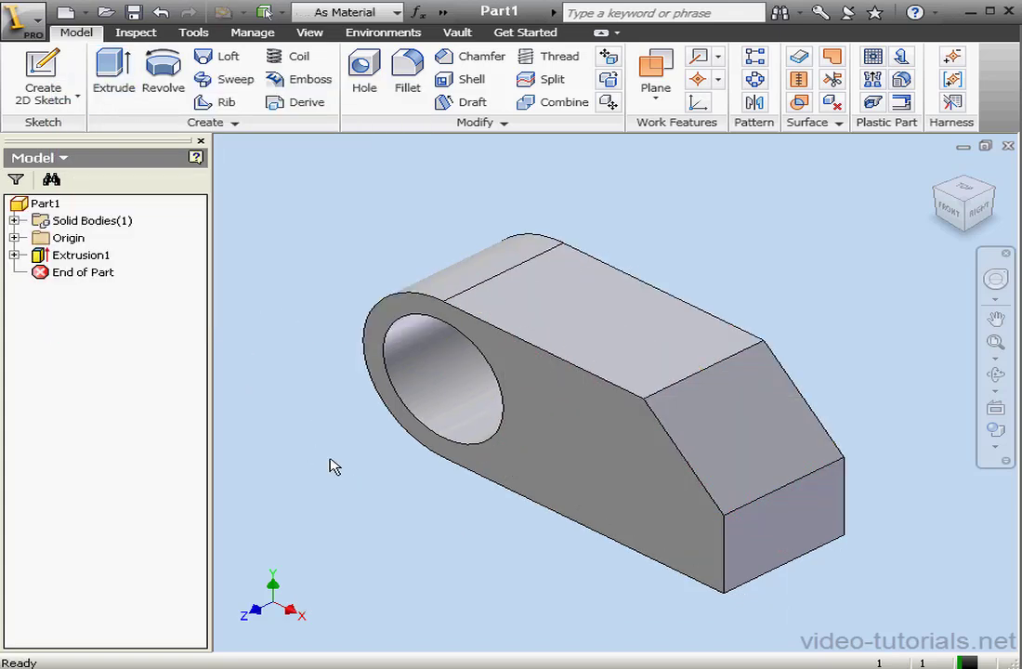
# - Create a new sketch on the small rectangular end face below the slanted face and view it straight on
pyautogui.rightClick(794, 524)
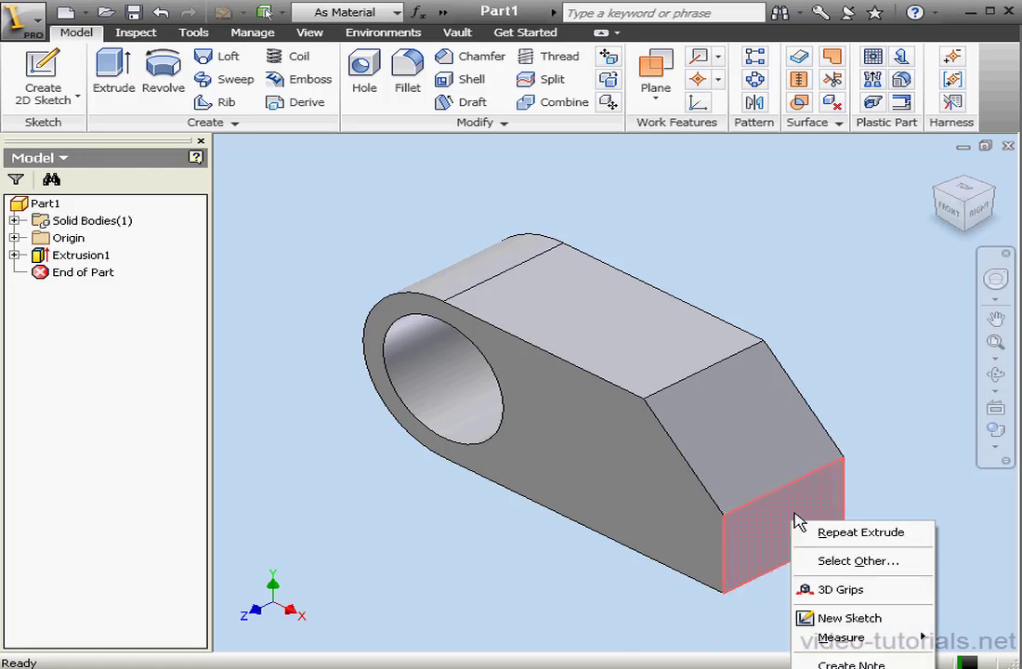
pyautogui.click(849, 618)
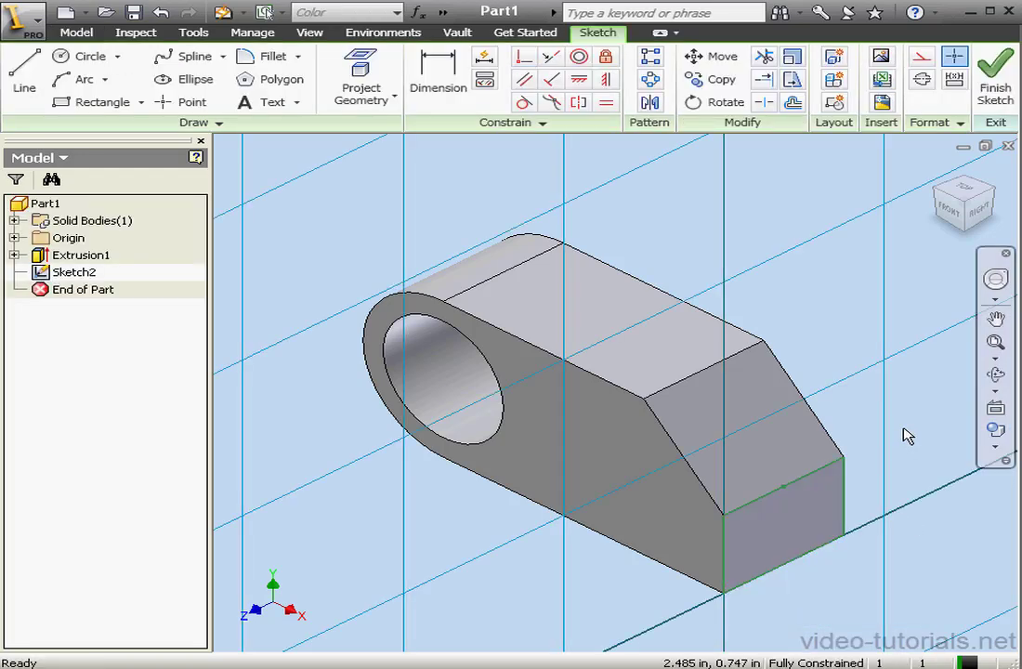
pyautogui.click(1004, 409)
pyautogui.click(792, 514)
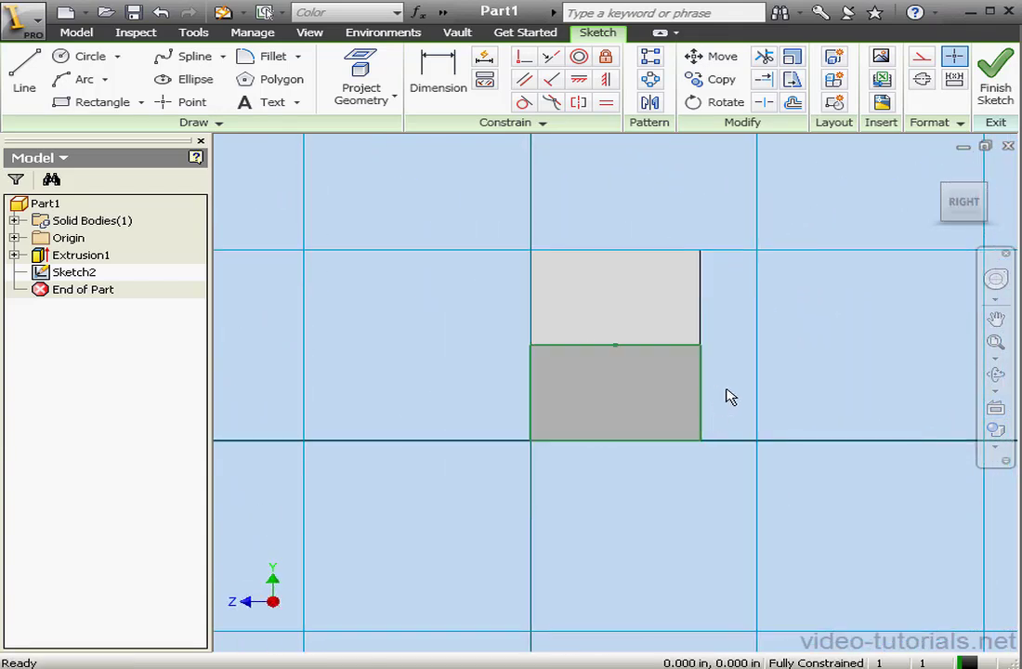
# - Sketch a circle centered on the midpoint of the end face's upper edge and trim away the half above that edge
pyautogui.click(86, 56)
pyautogui.click(615, 346)
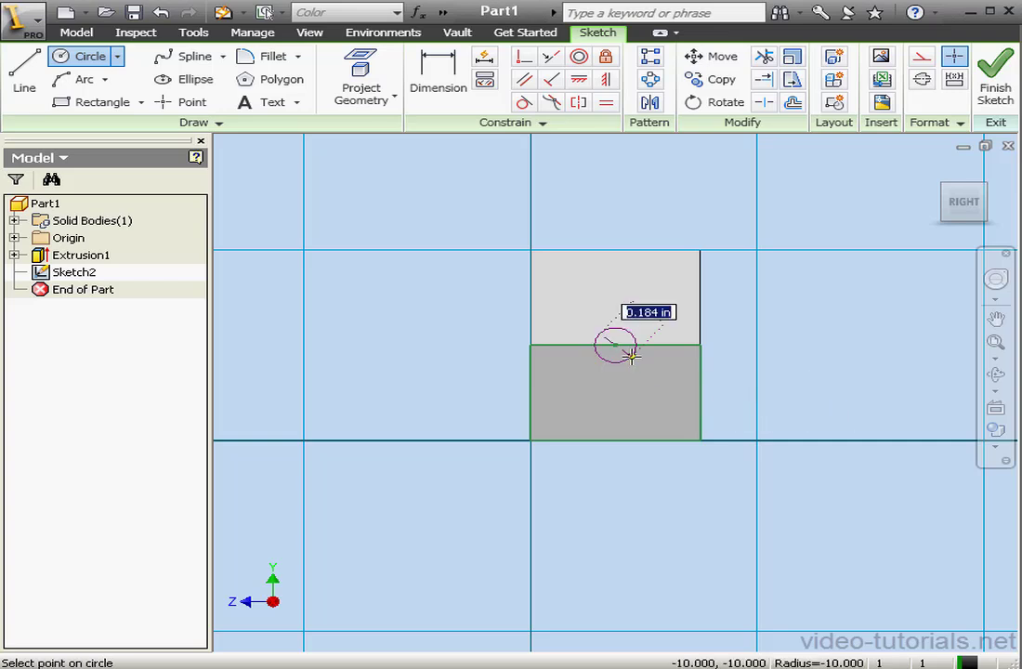
pyautogui.click(651, 359)
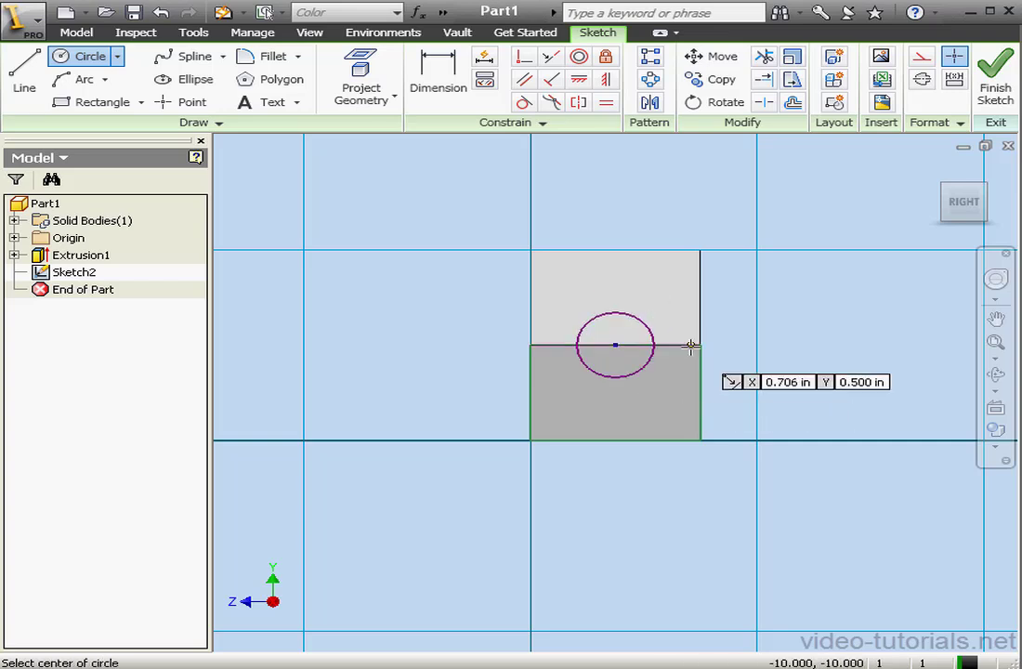
pyautogui.click(764, 58)
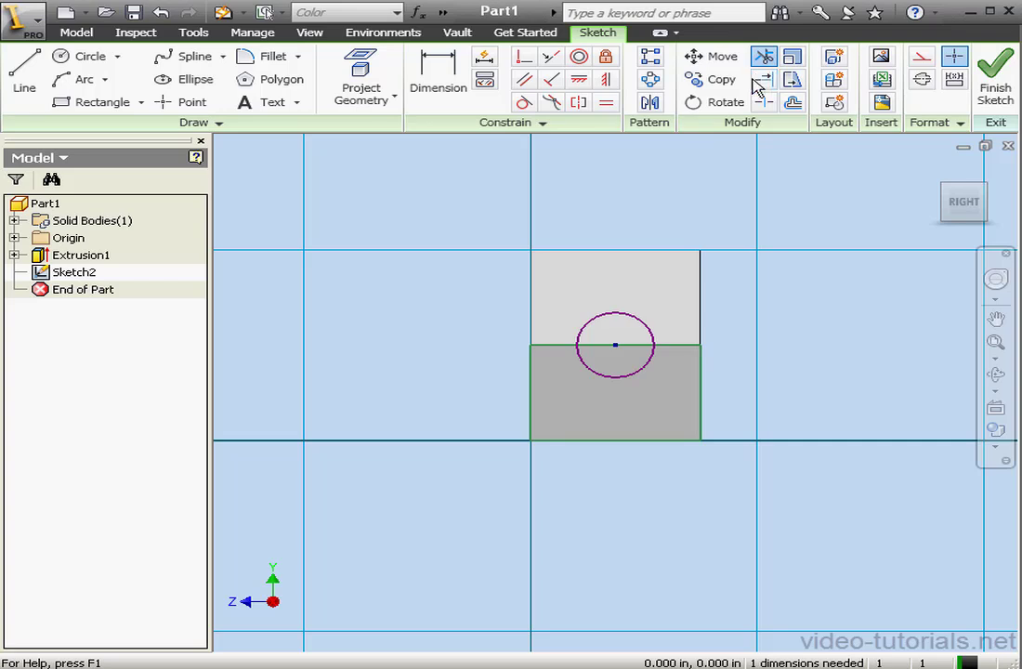
pyautogui.click(641, 321)
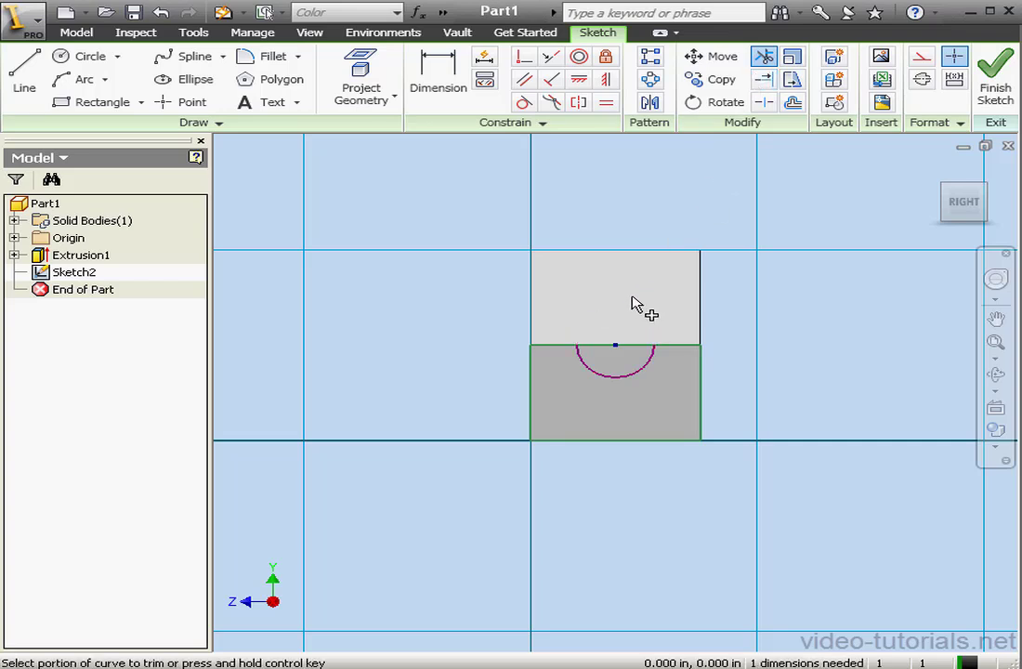
# - Close the semicircle into a slot profile with three lines extending upward, and make the top line collinear with the part's top edge
pyautogui.press('l')
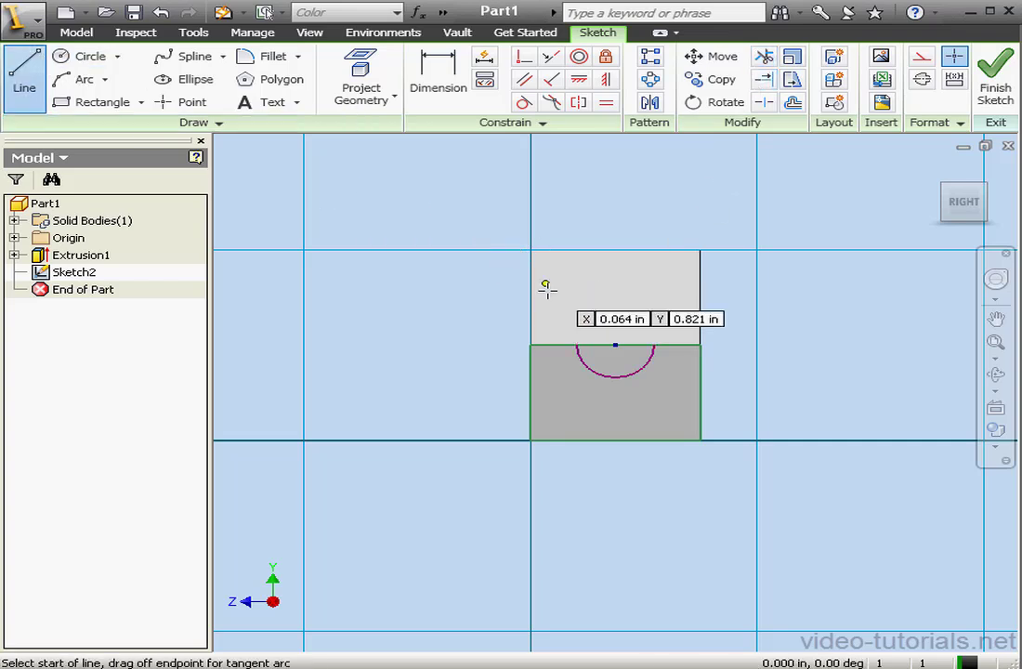
pyautogui.click(577, 345)
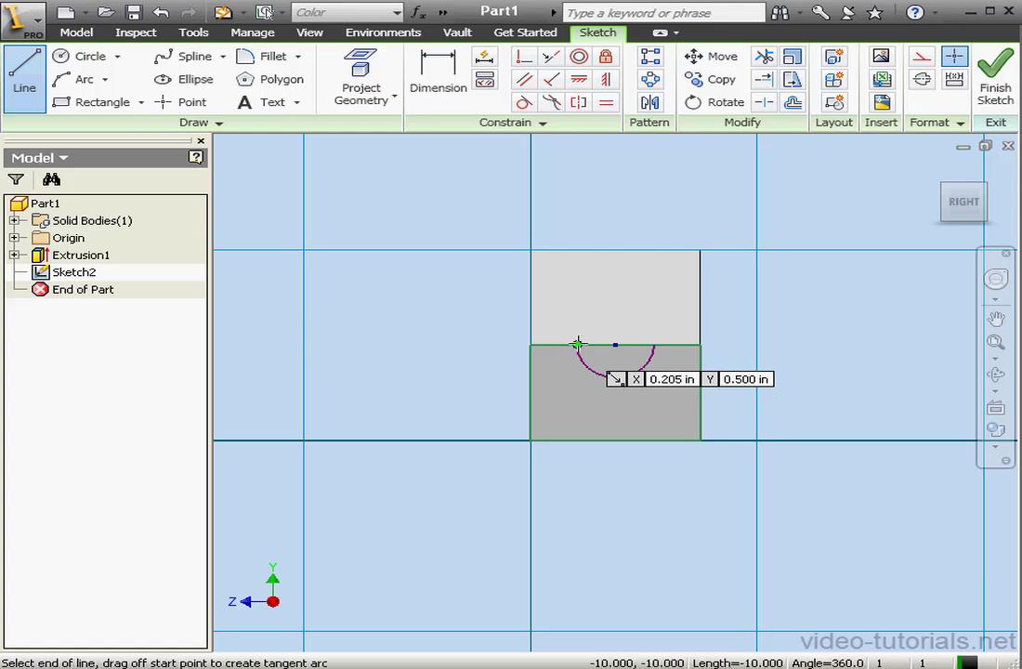
pyautogui.click(577, 222)
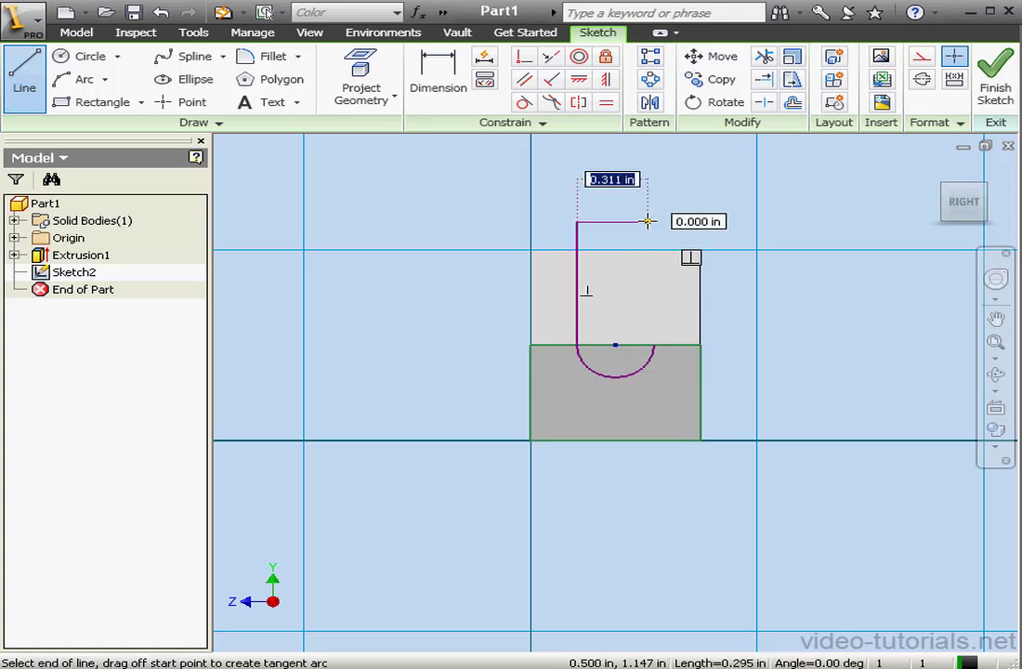
pyautogui.click(654, 221)
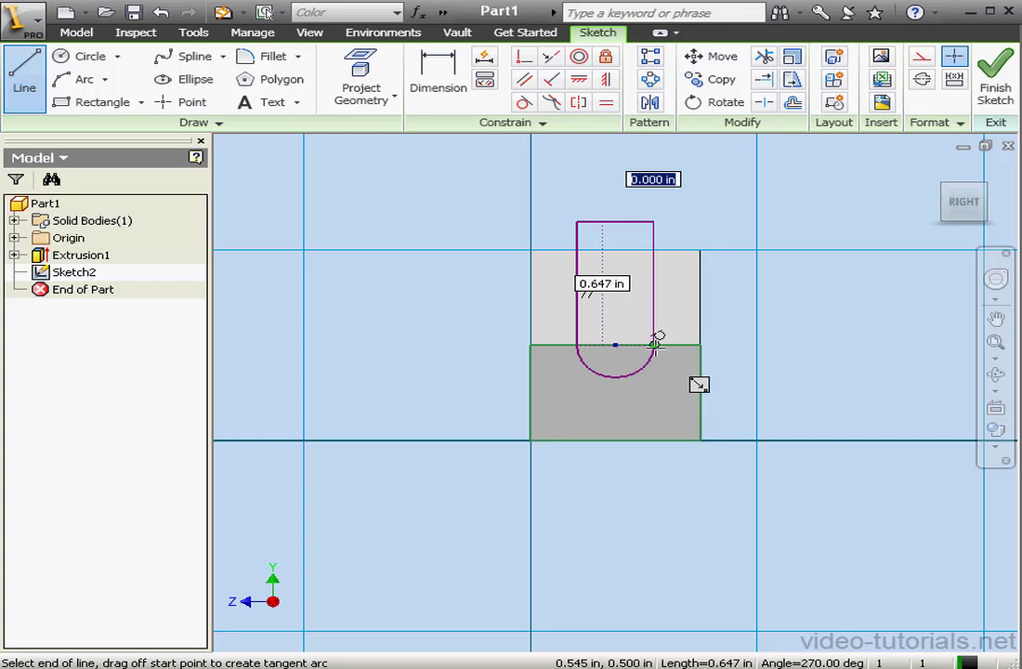
pyautogui.click(655, 344)
pyautogui.rightClick(676, 289)
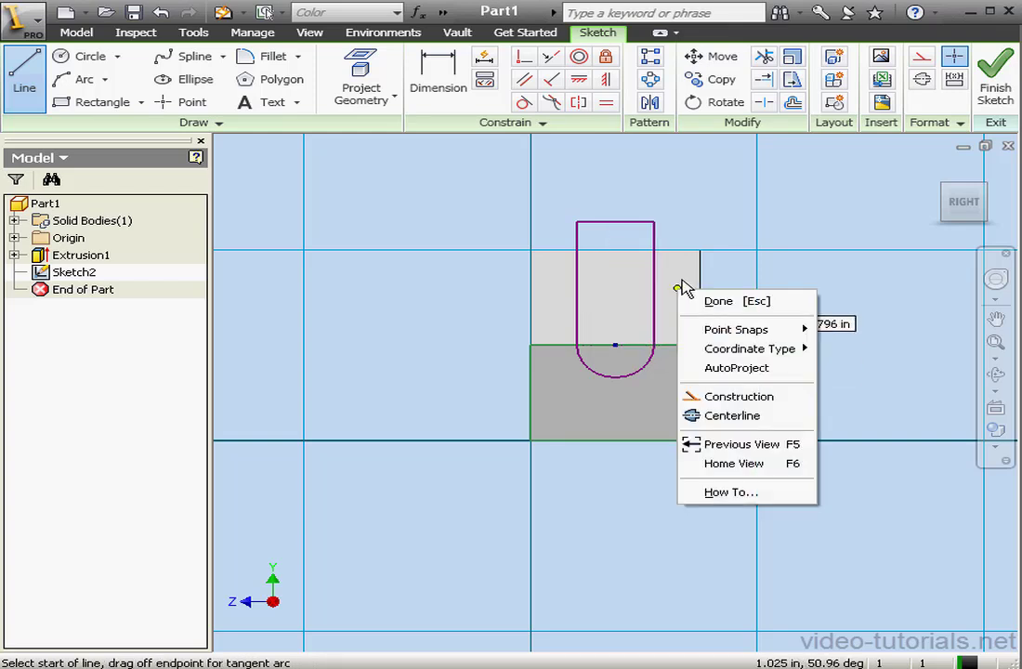
pyautogui.click(731, 302)
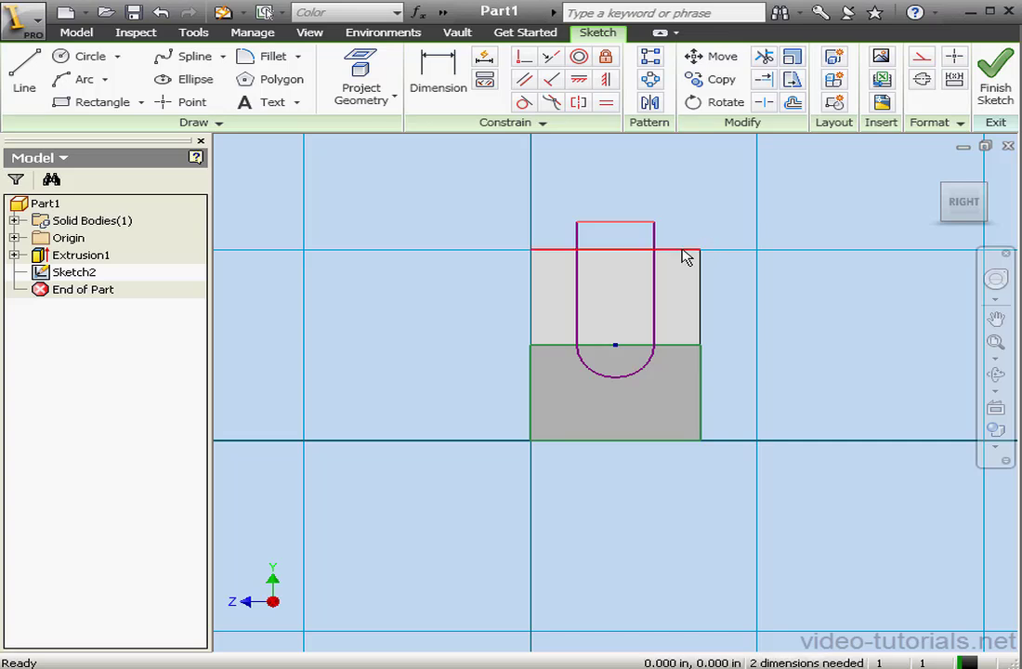
pyautogui.click(553, 57)
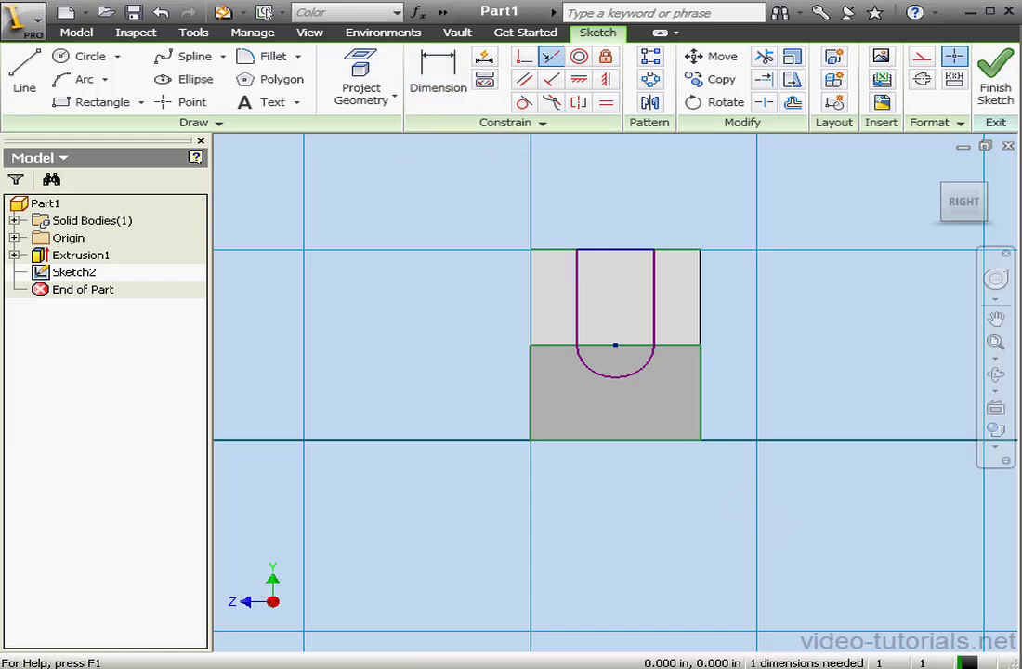
# - Dimension the slot profile's arc with a radius of 0.125 in and finish the sketch
pyautogui.click(433, 76)
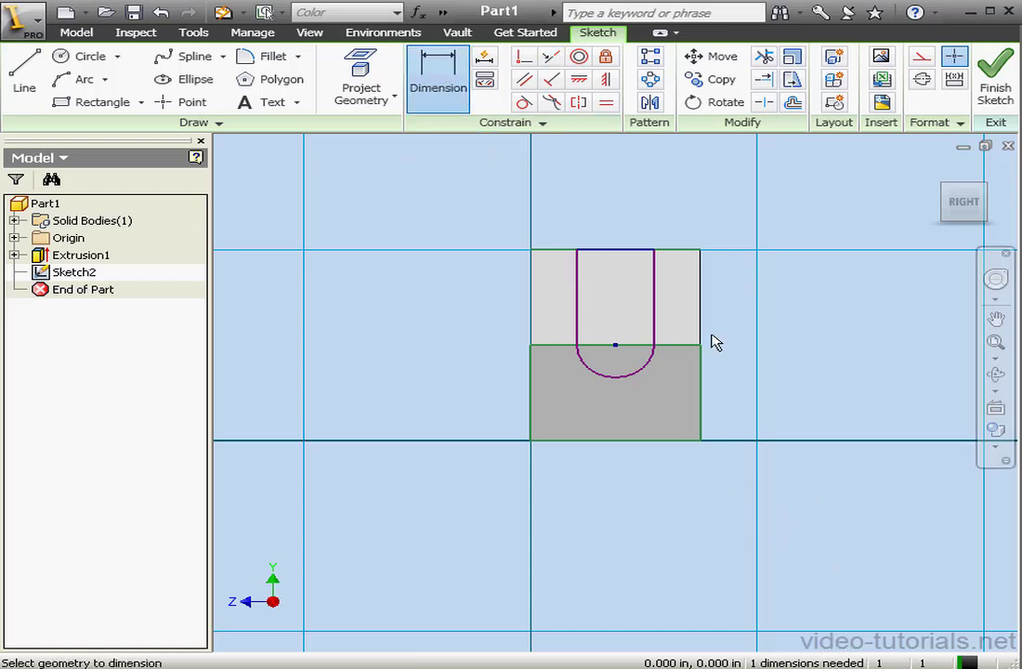
pyautogui.click(647, 372)
pyautogui.click(751, 393)
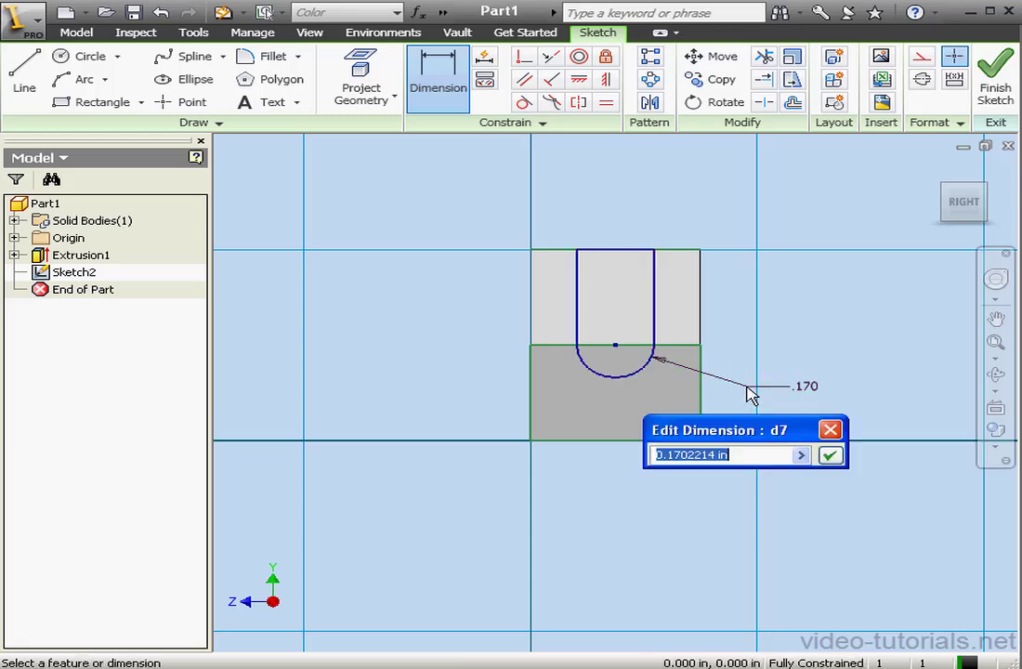
pyautogui.click(750, 387)
pyautogui.moveTo(757, 453); pyautogui.dragTo(615, 449)
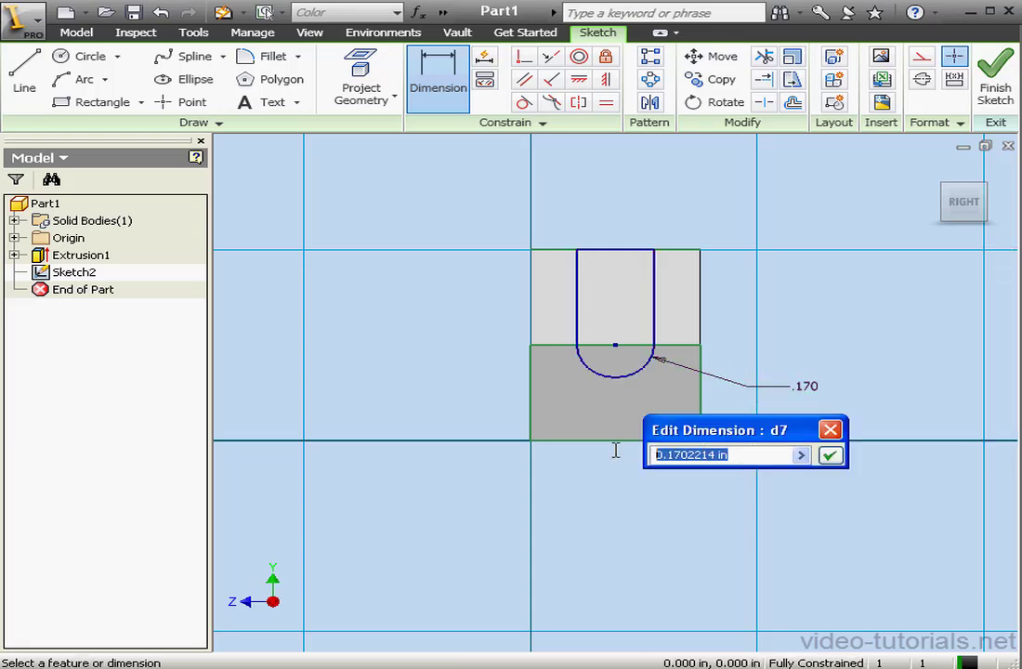
pyautogui.write('.125')
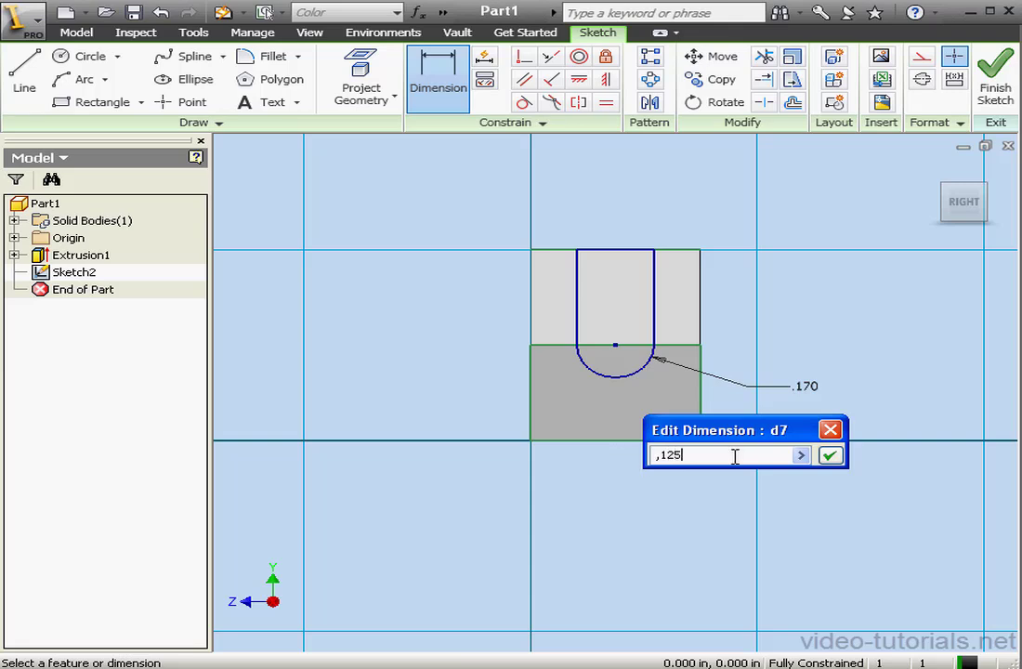
pyautogui.click(830, 455)
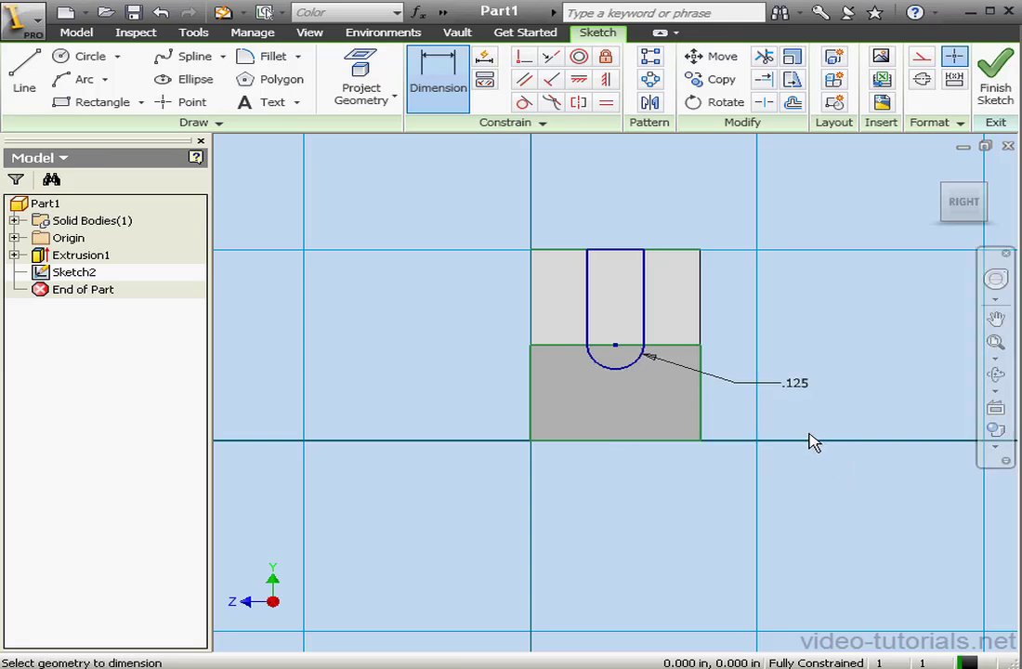
pyautogui.click(996, 74)
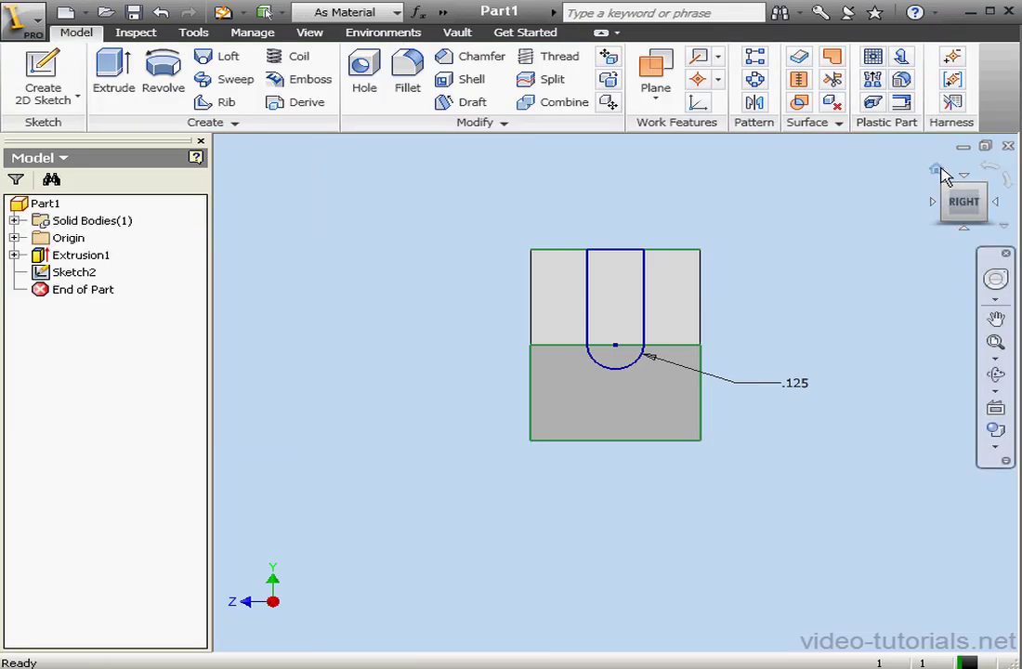
# - Cut the slot profile into the part with an extrusion distance of 1.75 in
pyautogui.click(937, 171)
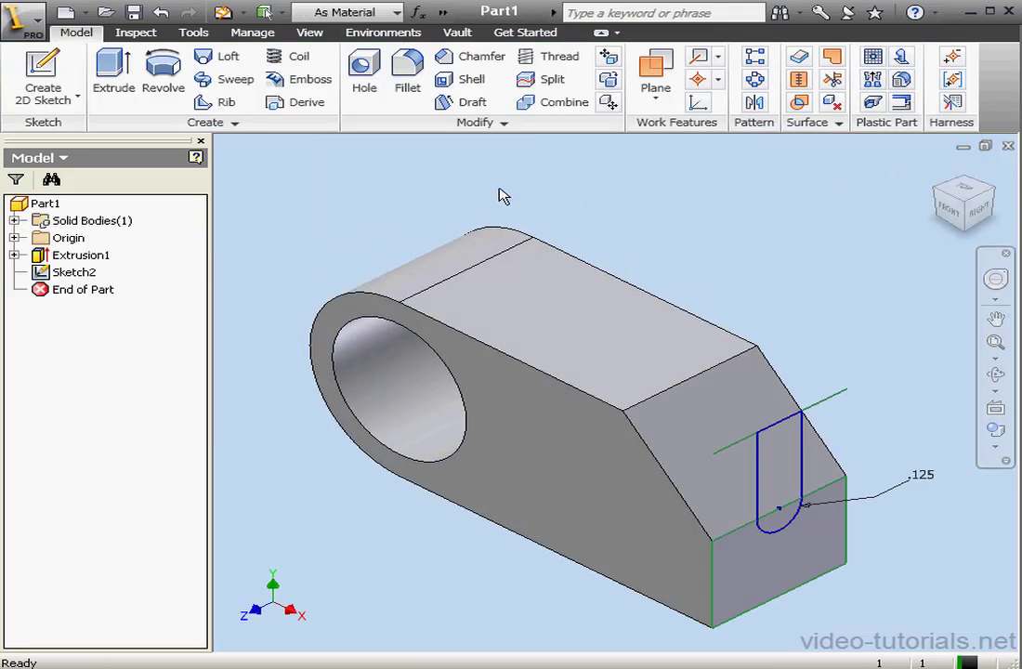
pyautogui.click(112, 70)
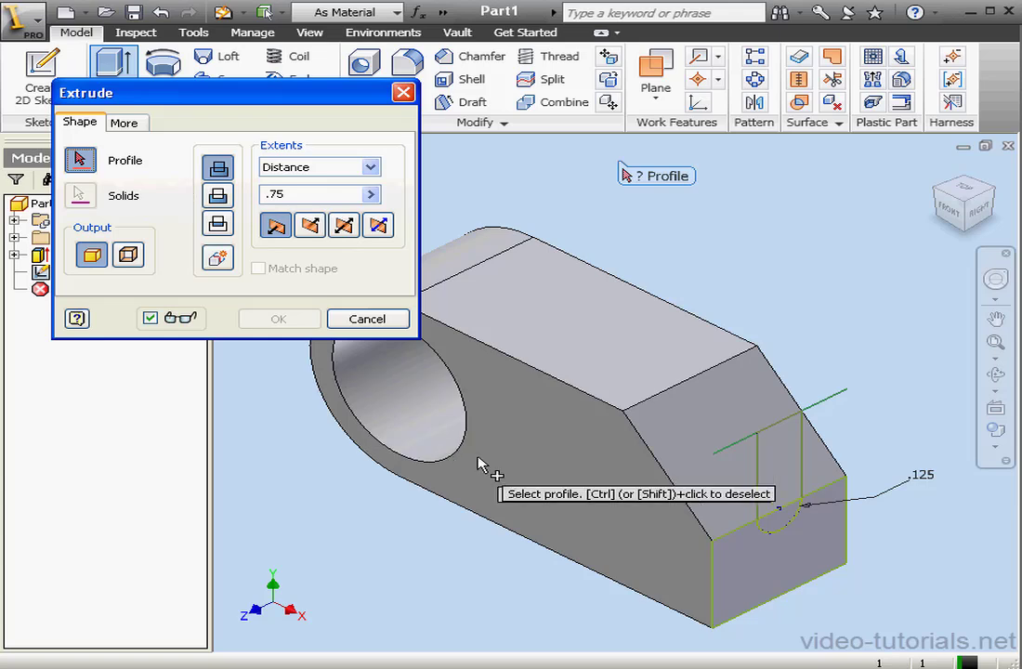
pyautogui.click(783, 483)
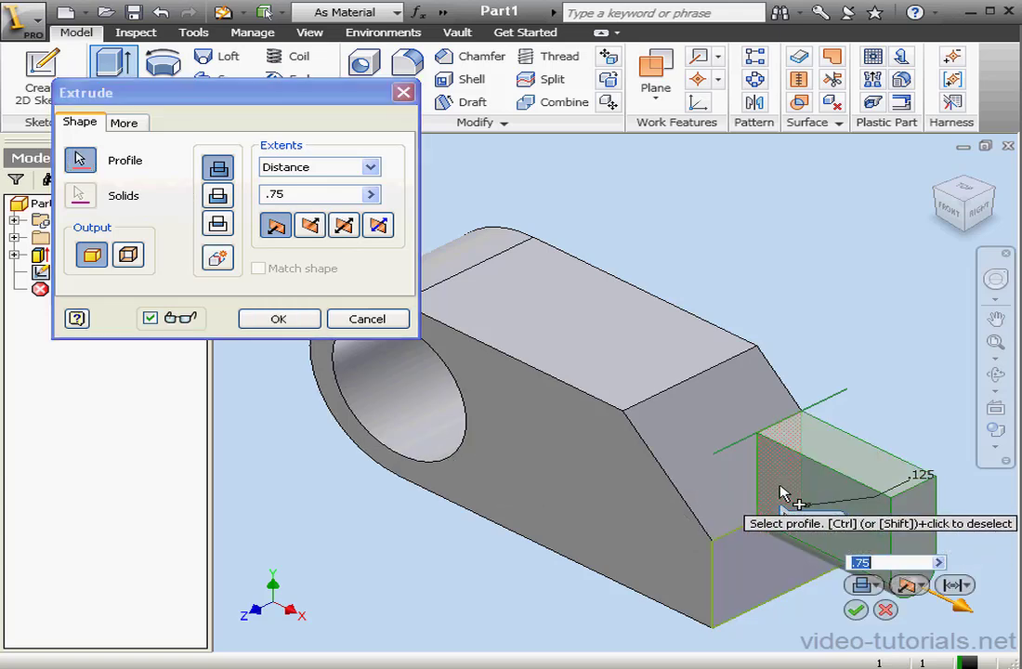
pyautogui.click(218, 196)
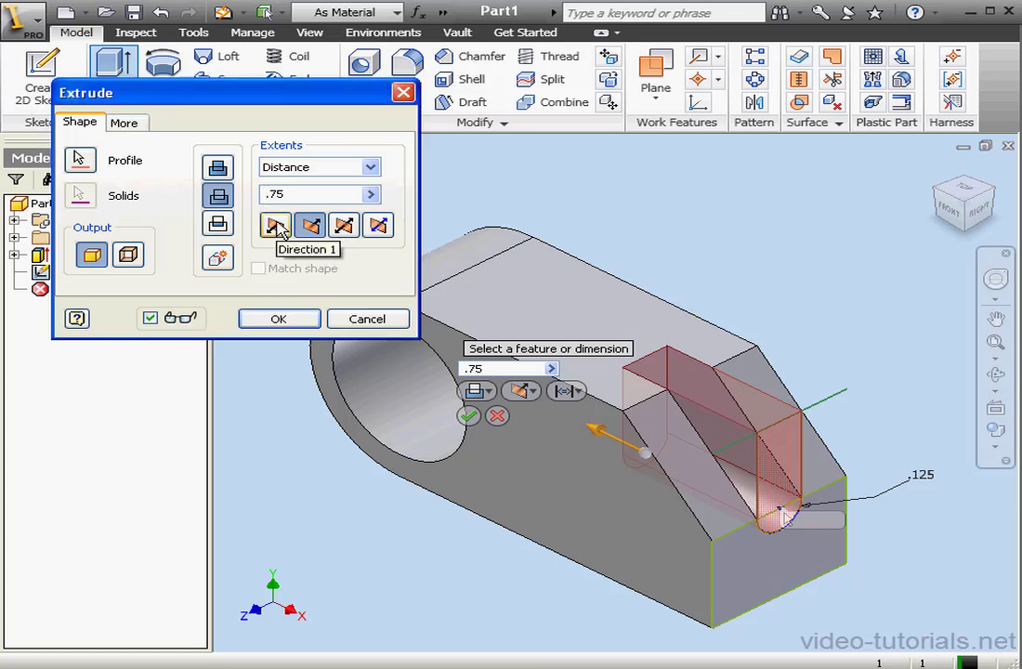
pyautogui.write('1')
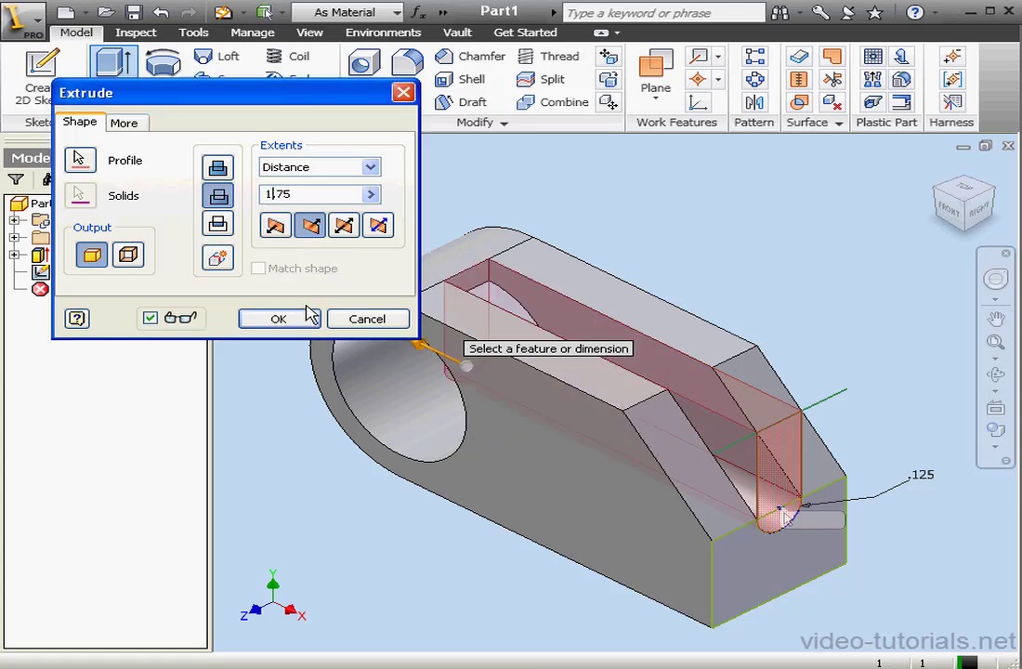
pyautogui.click(303, 318)
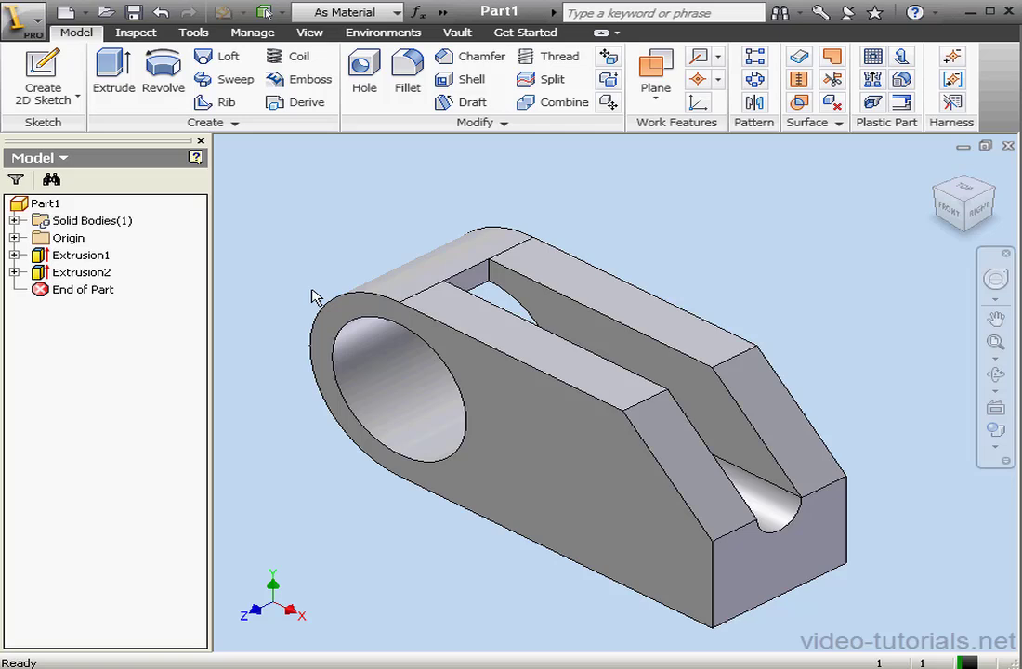
# - Save the part as 01 in the Exercise-In-2011 folder
pyautogui.click(37, 41)
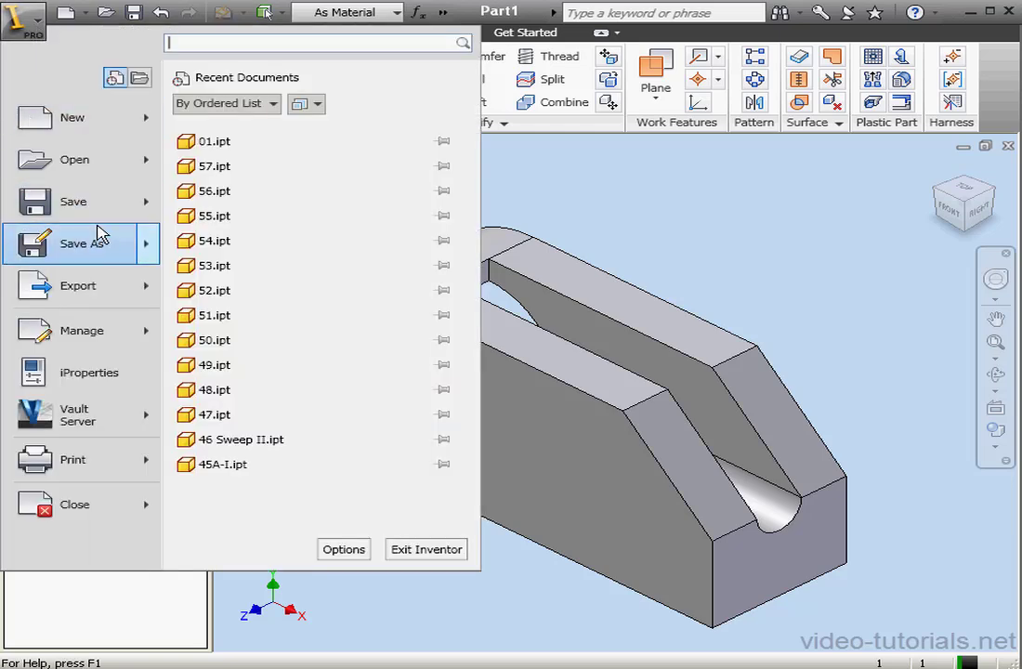
pyautogui.moveTo(100, 243)
pyautogui.click(270, 152)
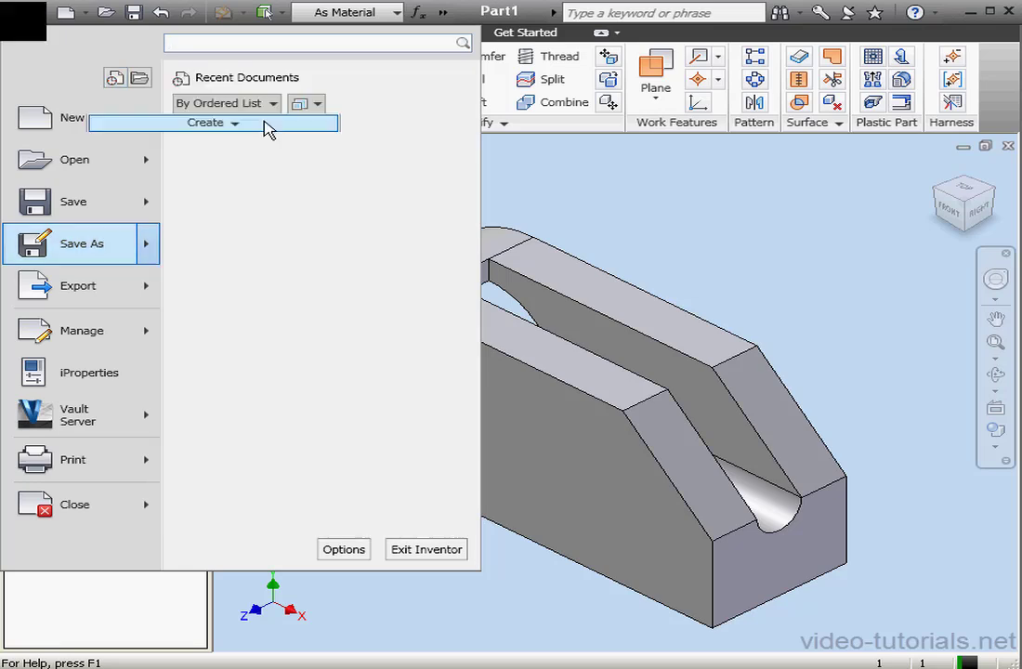
pyautogui.write('0')
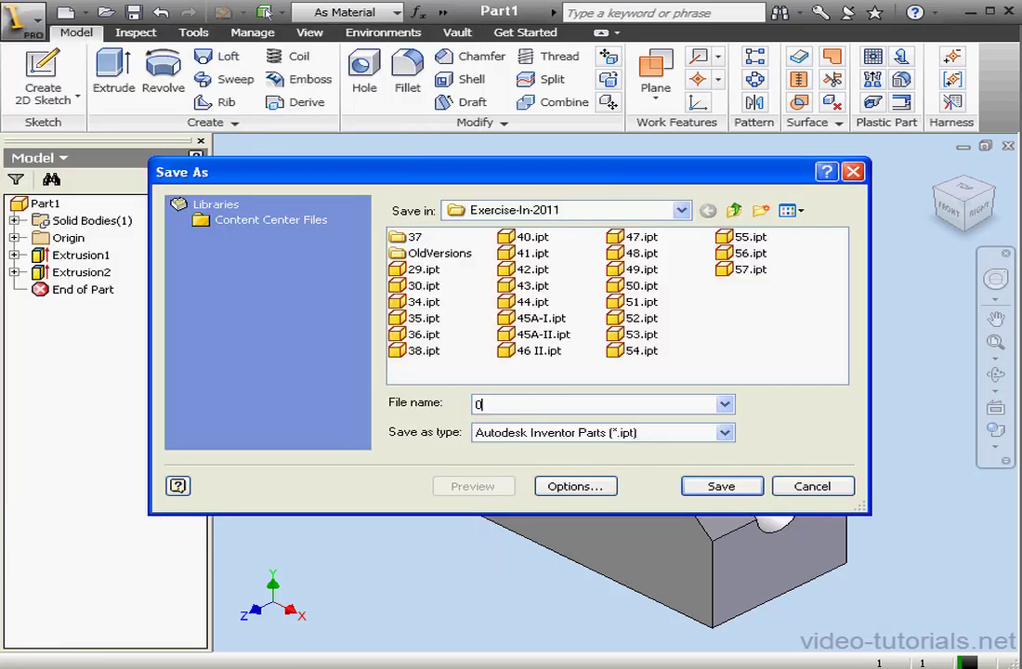
pyautogui.write('1')
pyautogui.click(740, 484)
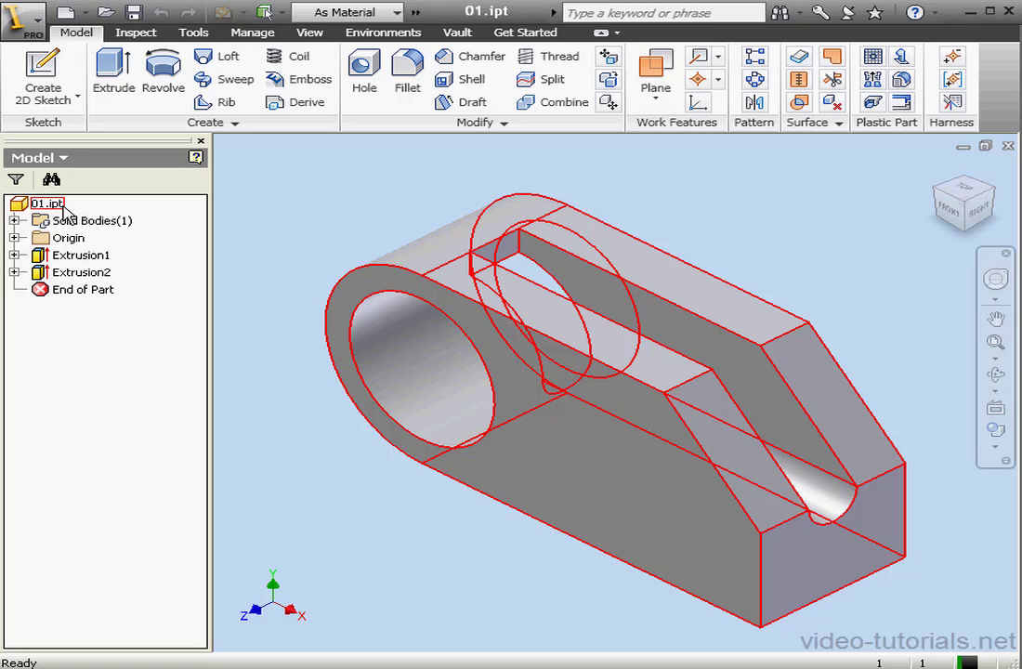
# - Create a new drawing and start a base view using the part file 01.ipt
pyautogui.click(84, 13)
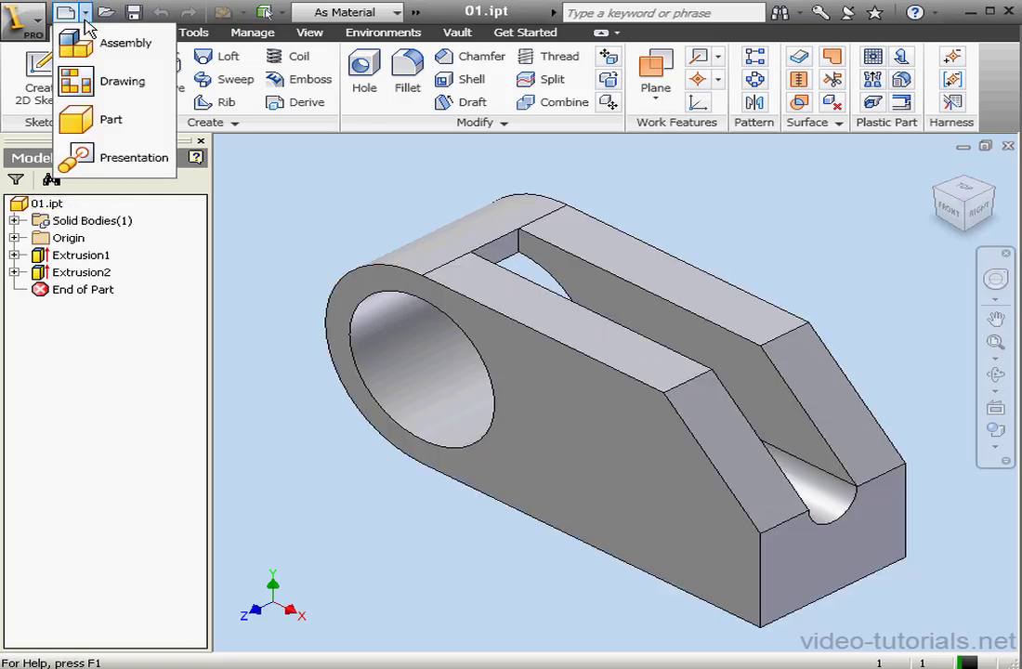
pyautogui.click(84, 85)
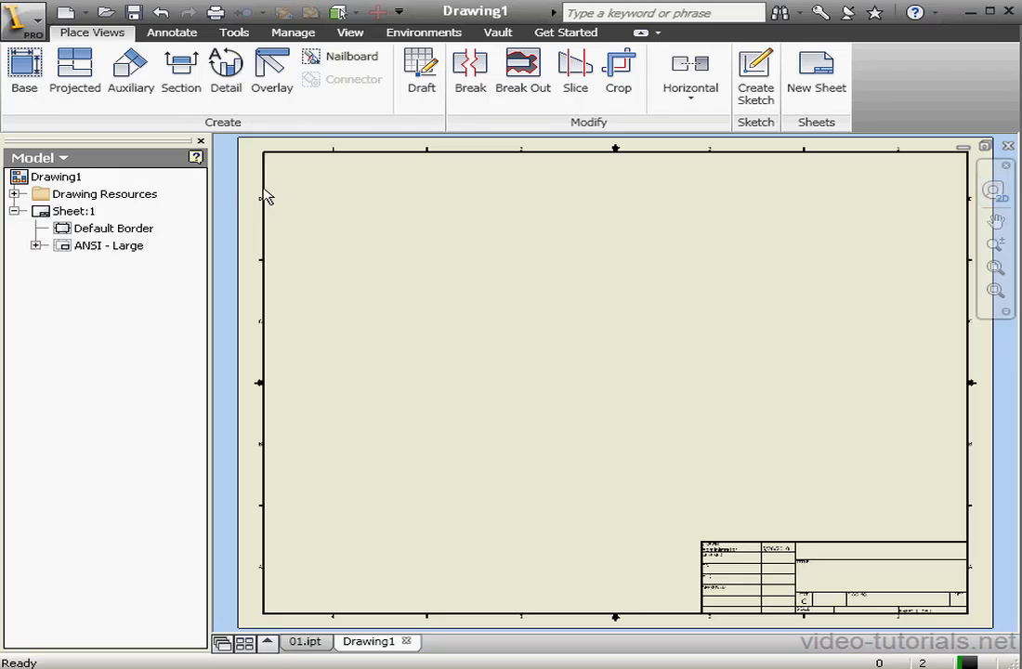
pyautogui.click(26, 74)
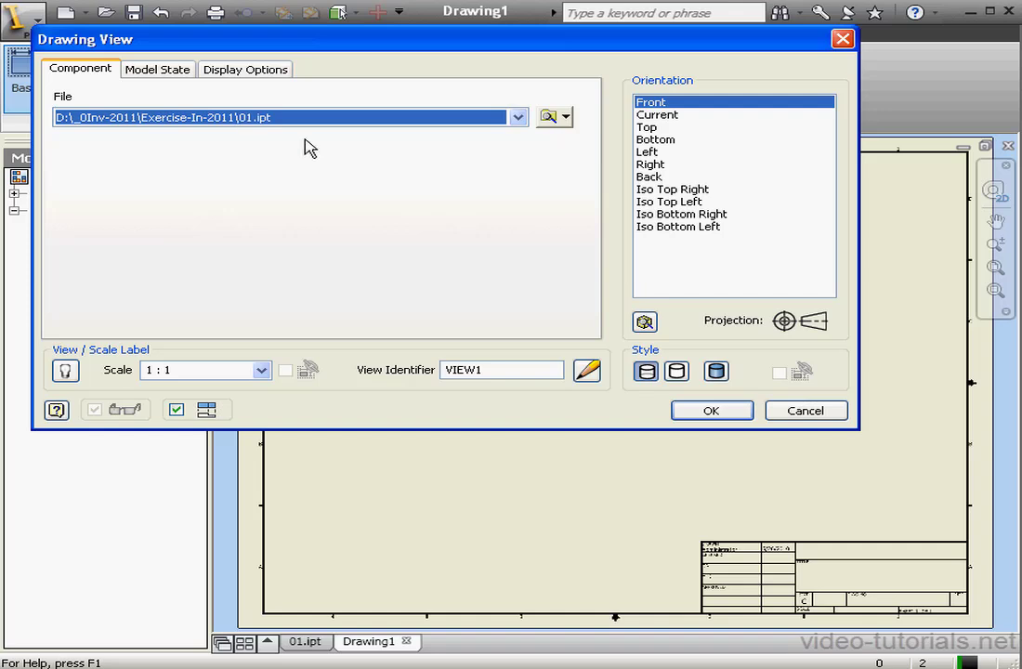
pyautogui.click(518, 118)
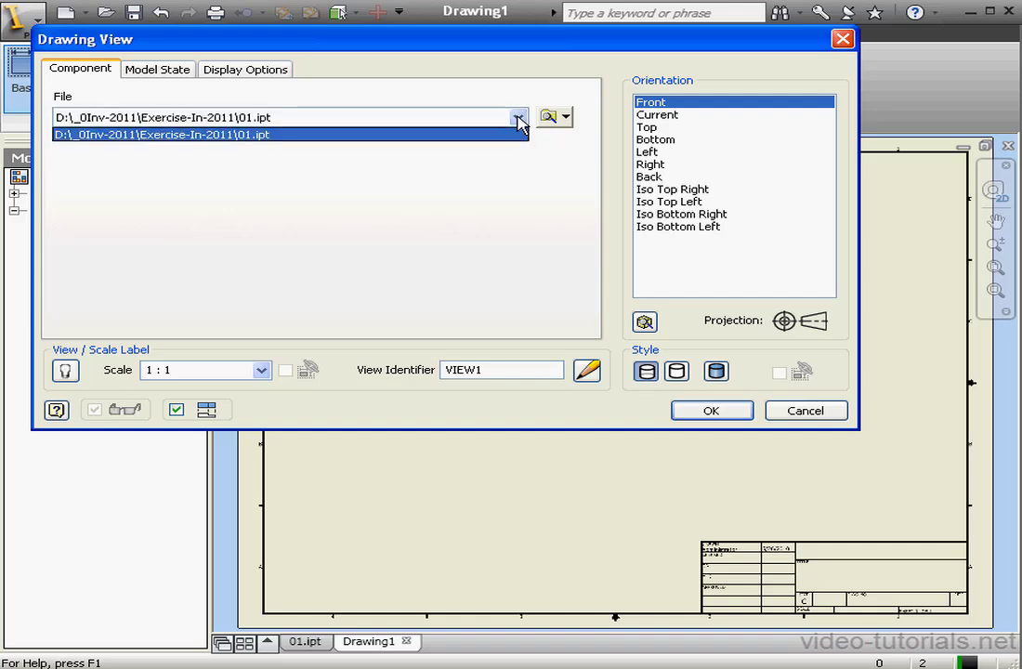
pyautogui.click(291, 136)
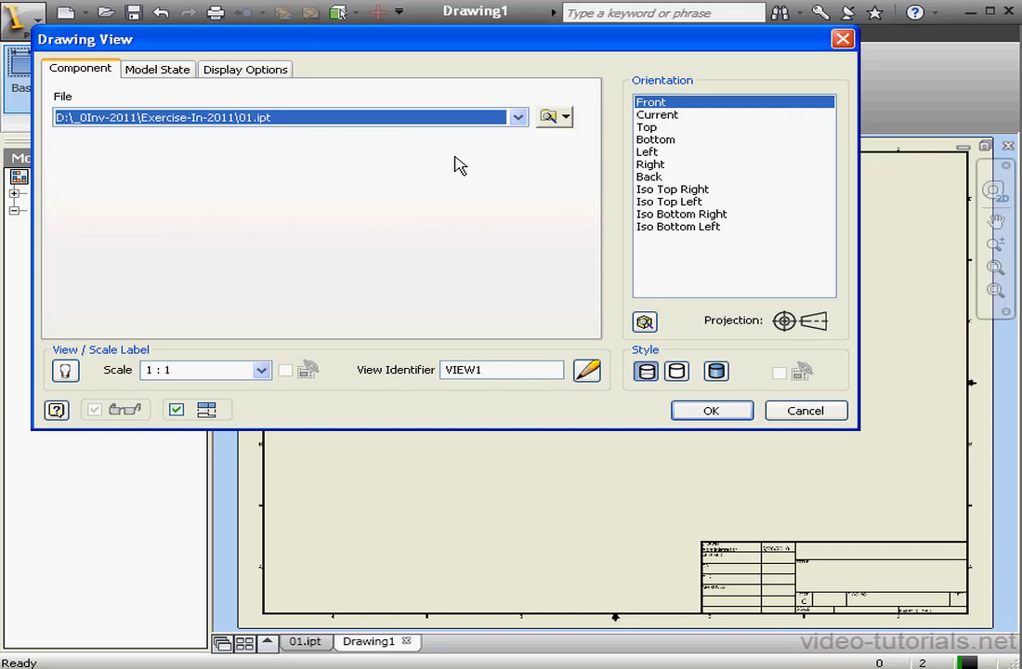
pyautogui.click(565, 117)
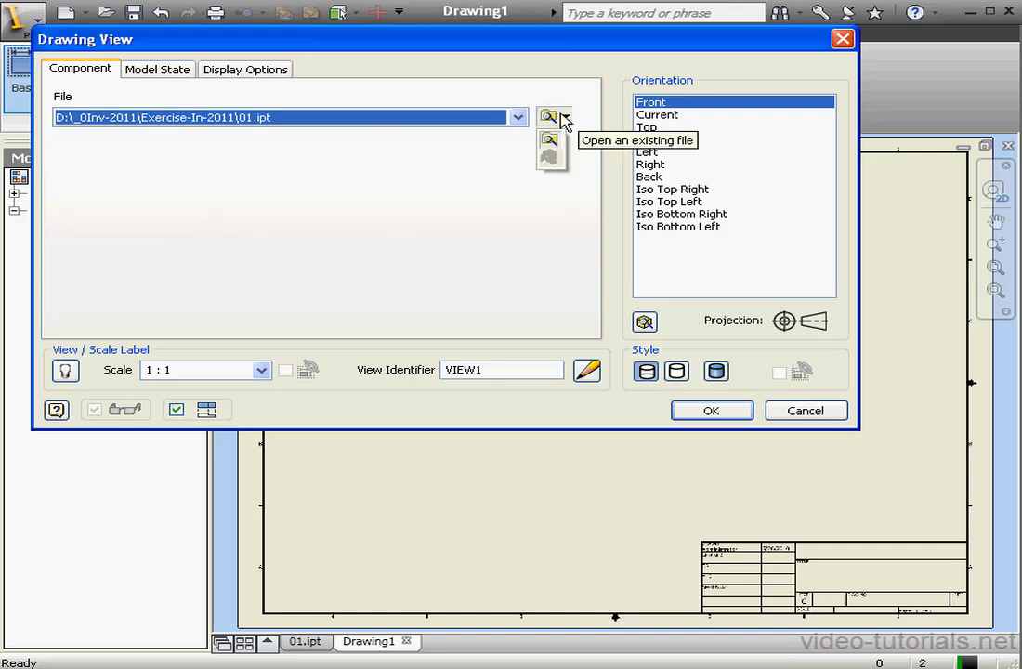
pyautogui.click(550, 139)
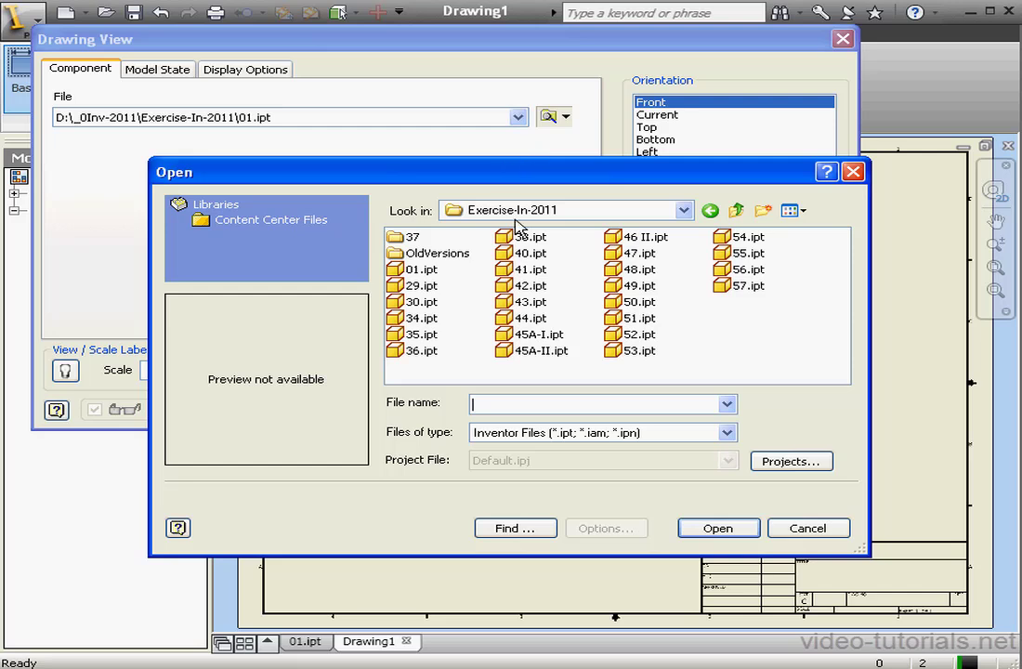
pyautogui.click(806, 529)
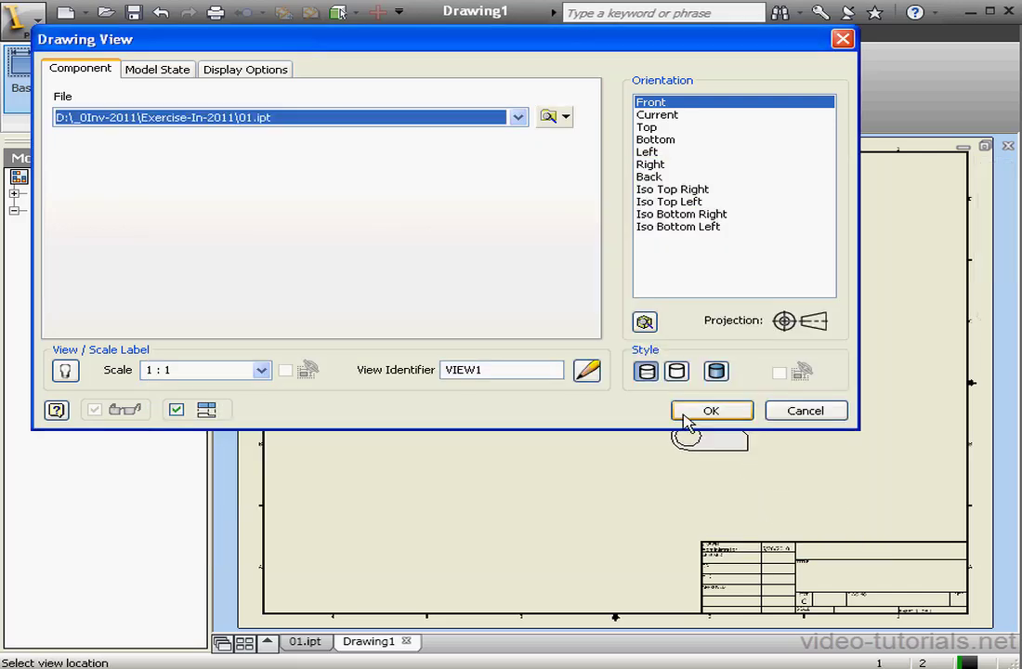
# - Preview the base view in the Current and Top orientations and set its orientation back to Front
pyautogui.moveTo(518, 46); pyautogui.dragTo(492, 26)
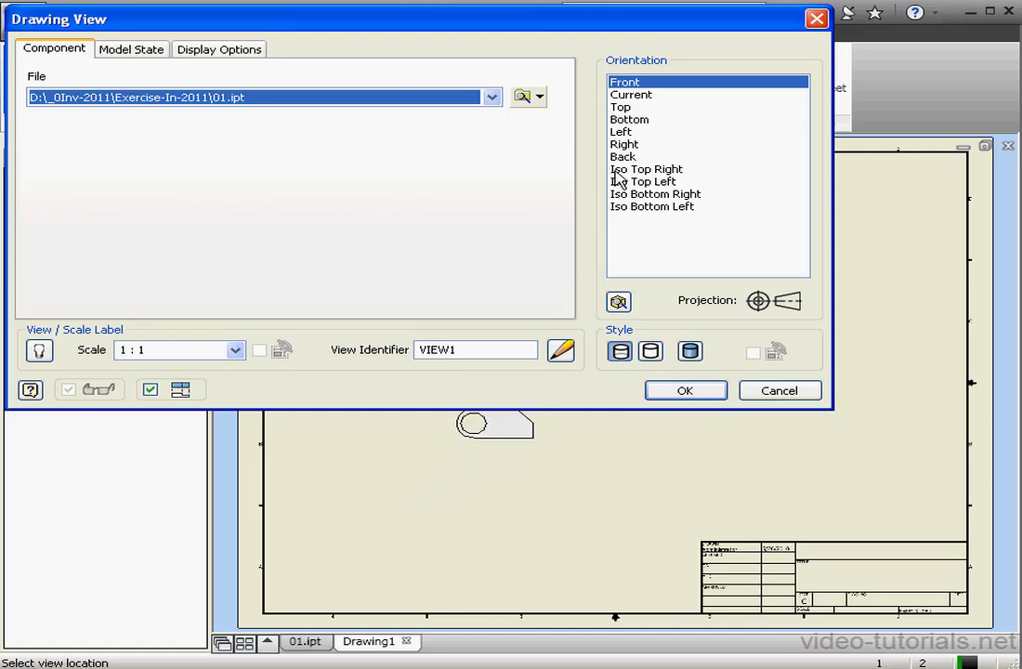
pyautogui.click(639, 97)
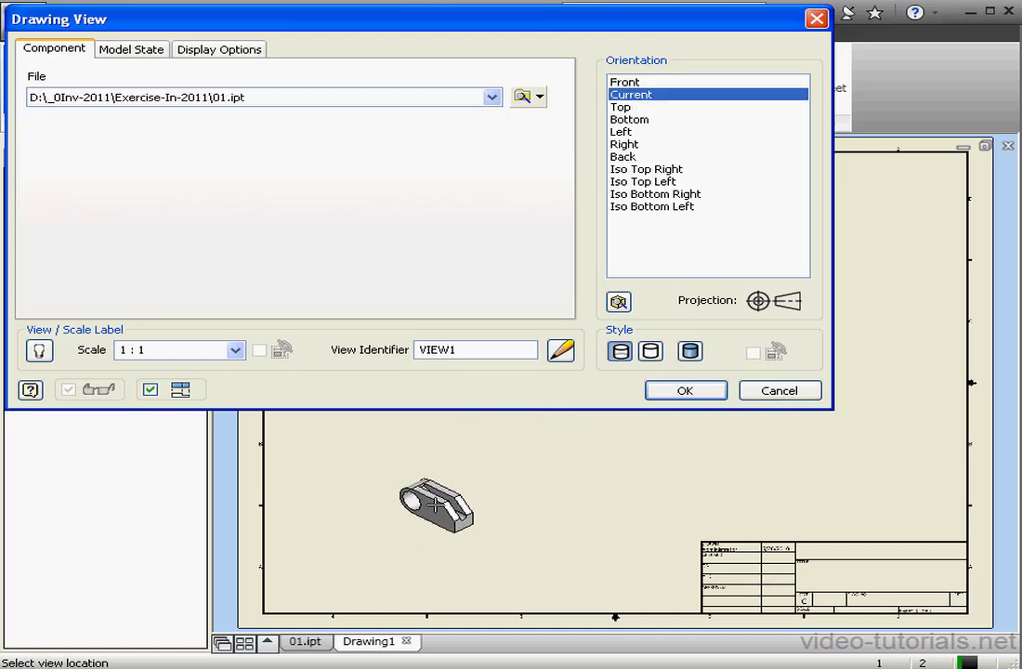
pyautogui.click(621, 108)
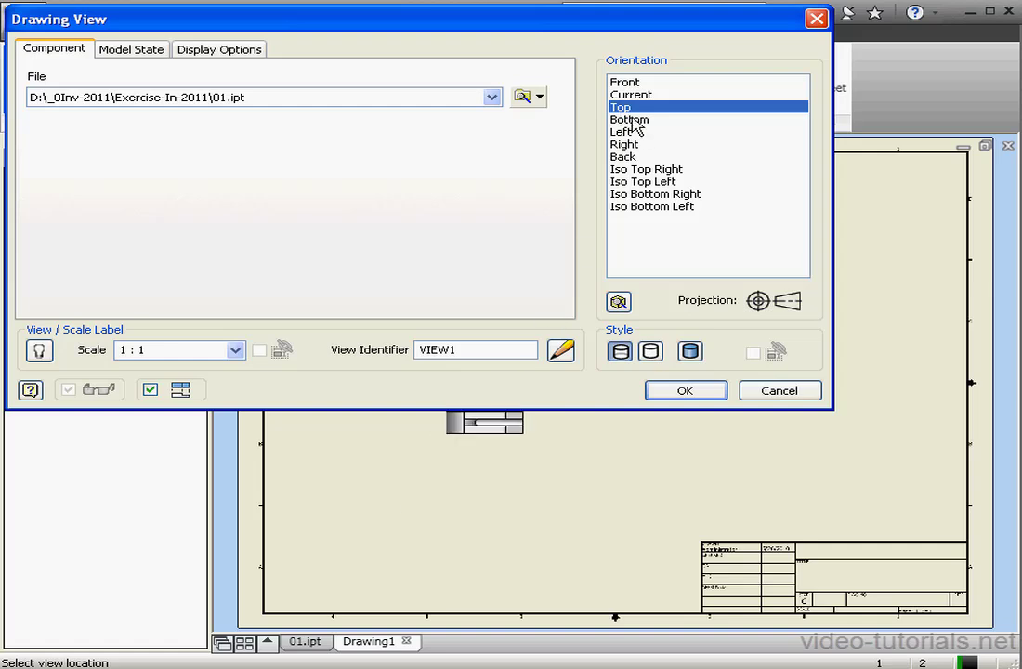
pyautogui.click(625, 83)
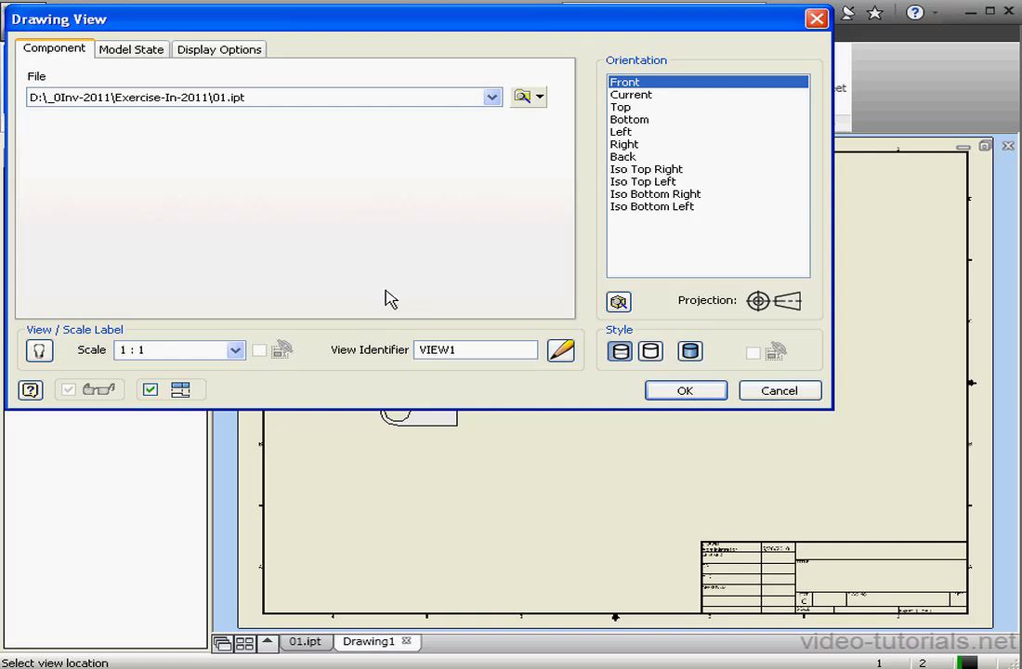
# - Set the base view to 3 : 1 scale with a shaded, hidden-line style and place it in the sheet's lower-left area
pyautogui.click(234, 350)
pyautogui.click(174, 420)
pyautogui.click(175, 420)
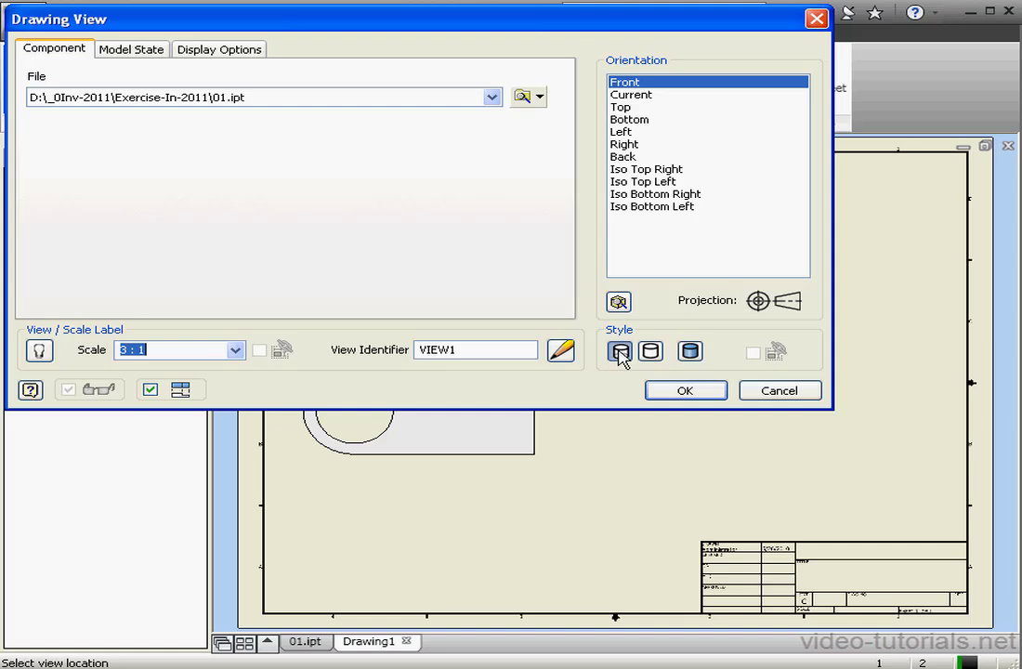
pyautogui.click(651, 351)
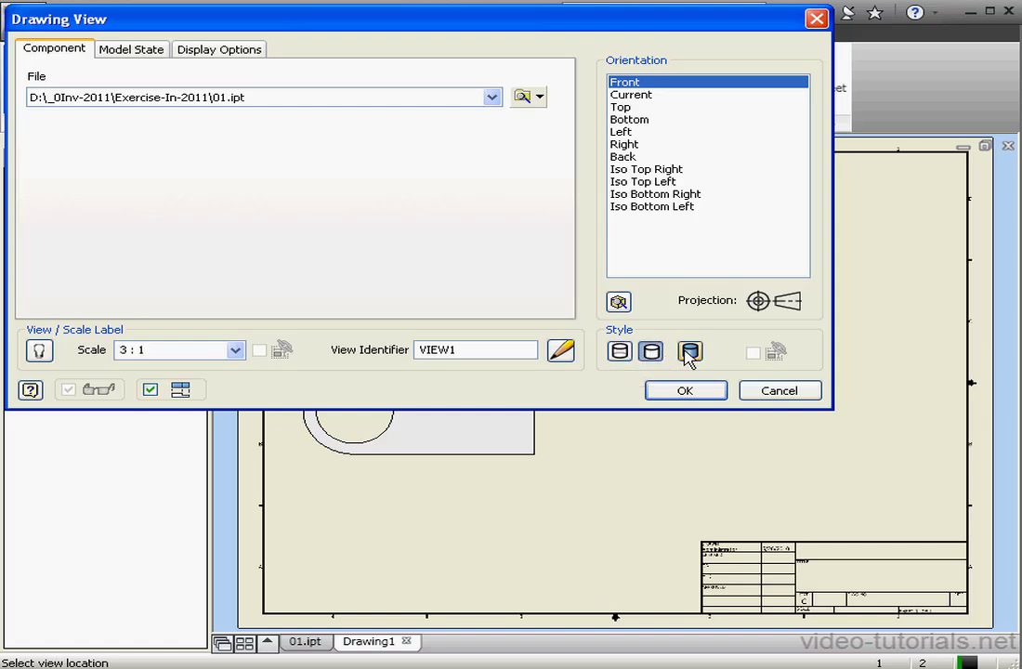
pyautogui.click(690, 352)
pyautogui.click(620, 351)
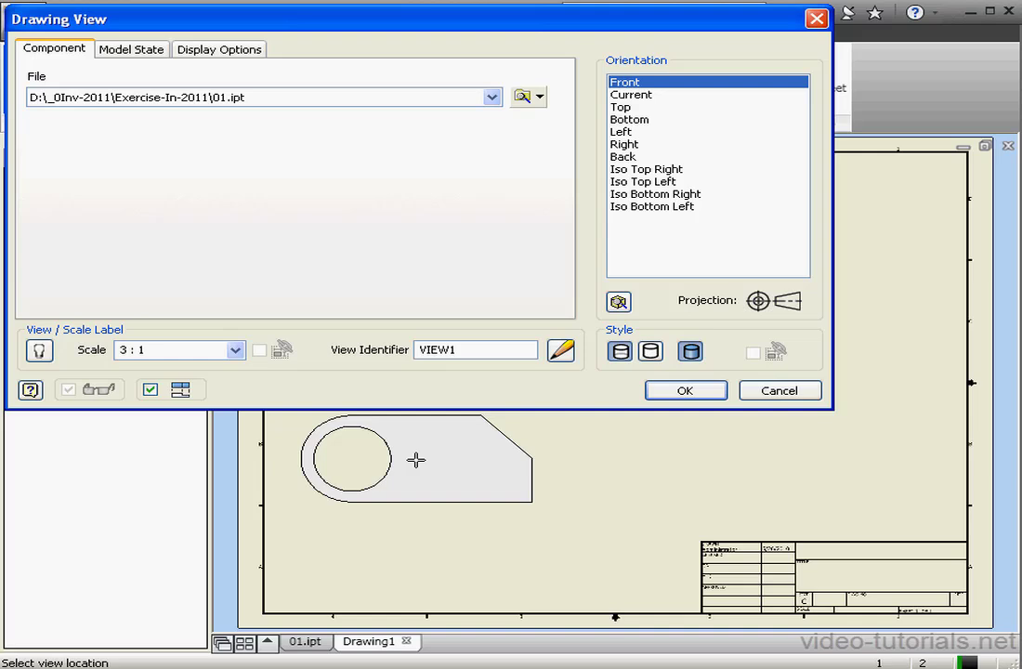
pyautogui.click(416, 460)
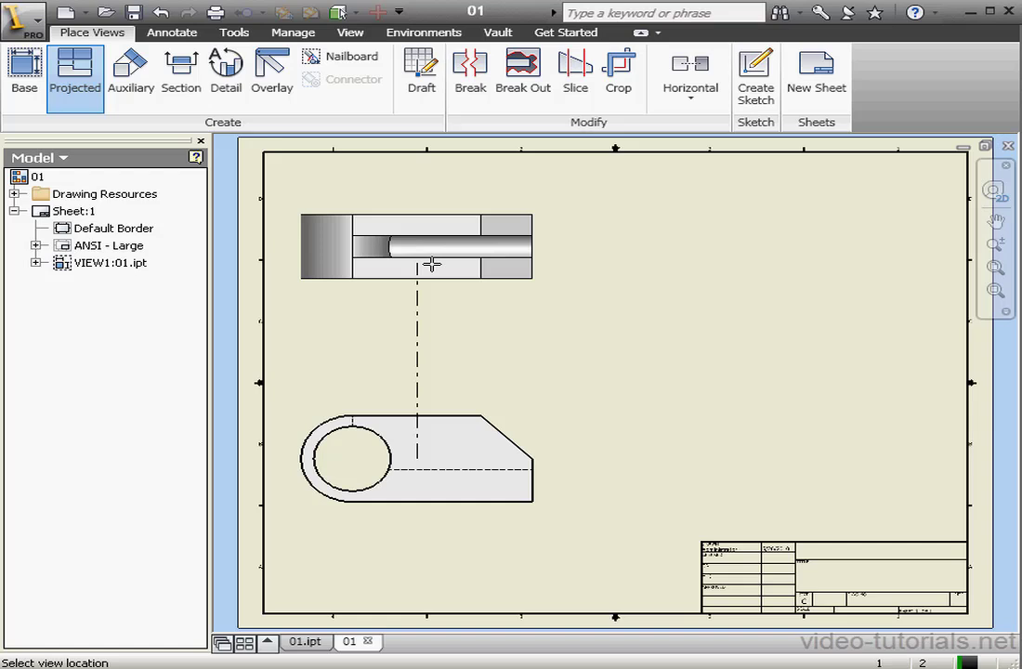
# - Project a top view, a right side view and an isometric view from the base view and create them
pyautogui.click(432, 264)
pyautogui.click(779, 424)
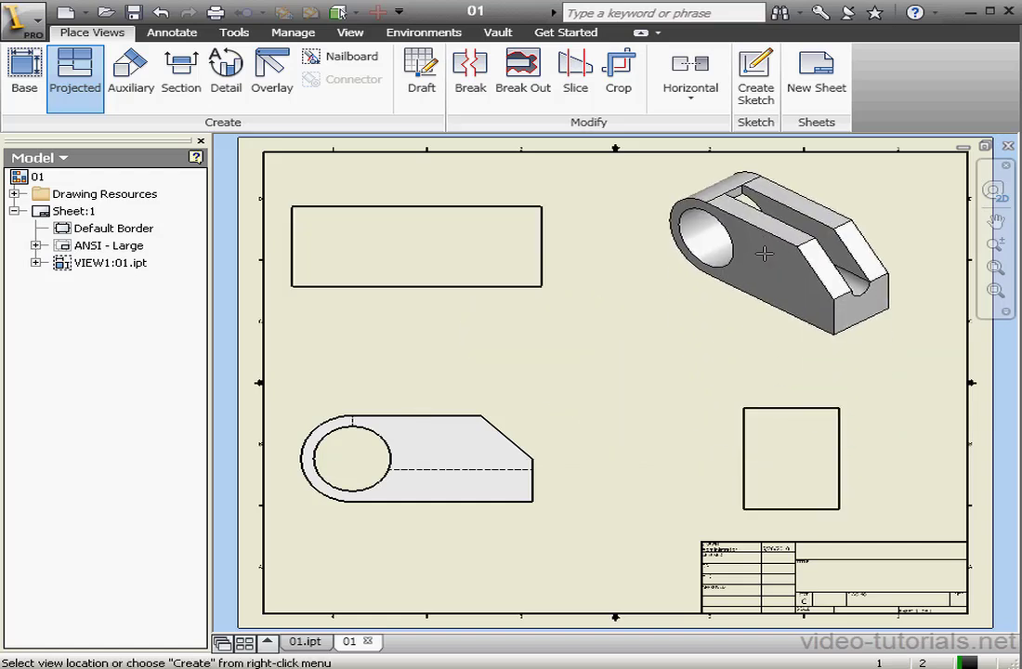
pyautogui.click(759, 252)
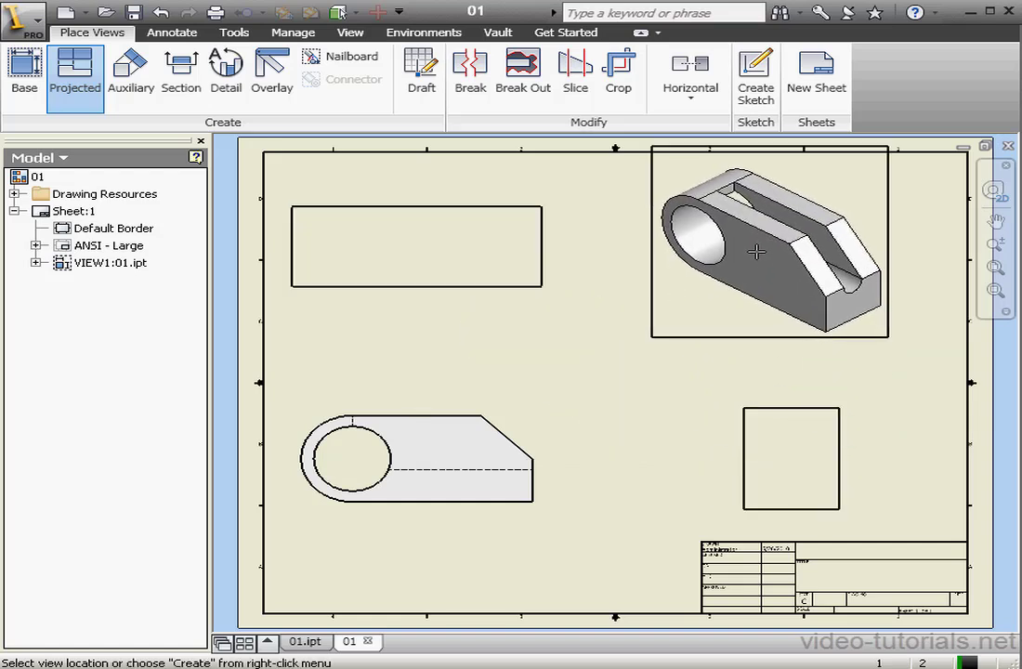
pyautogui.rightClick(758, 252)
pyautogui.click(803, 264)
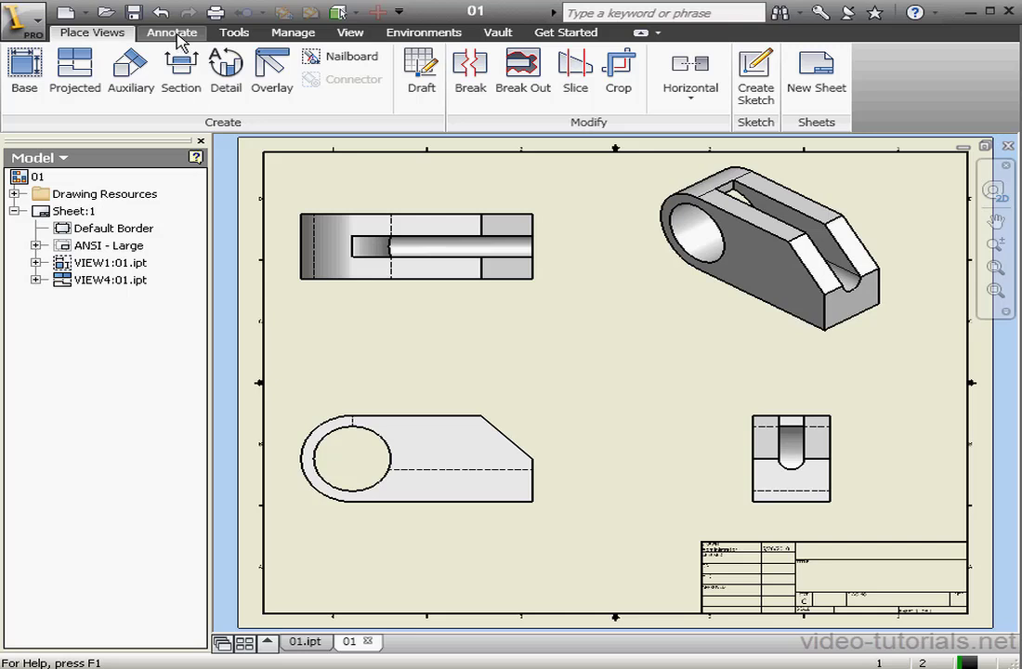
# - Dimension the angle between the top edge and the sloped edge in the front view, keeping the default text
pyautogui.click(174, 32)
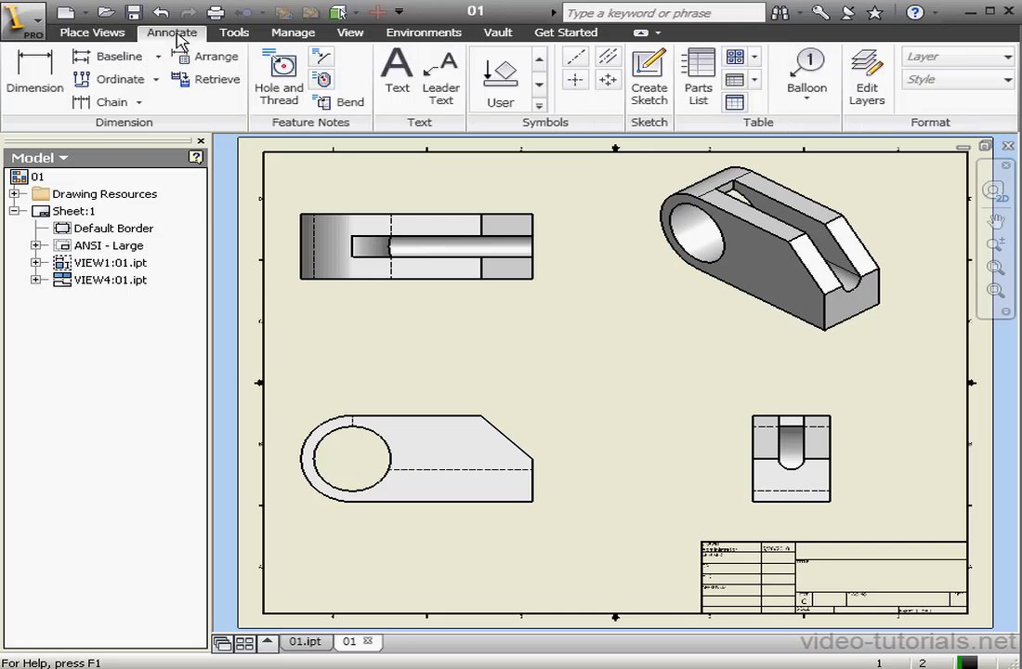
pyautogui.click(38, 75)
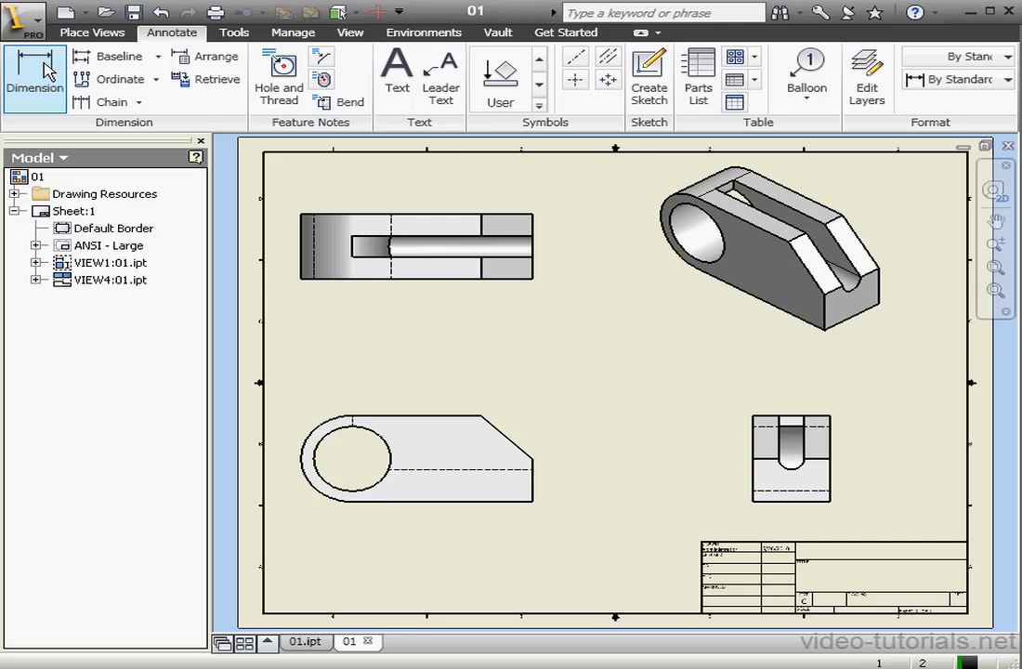
pyautogui.click(469, 418)
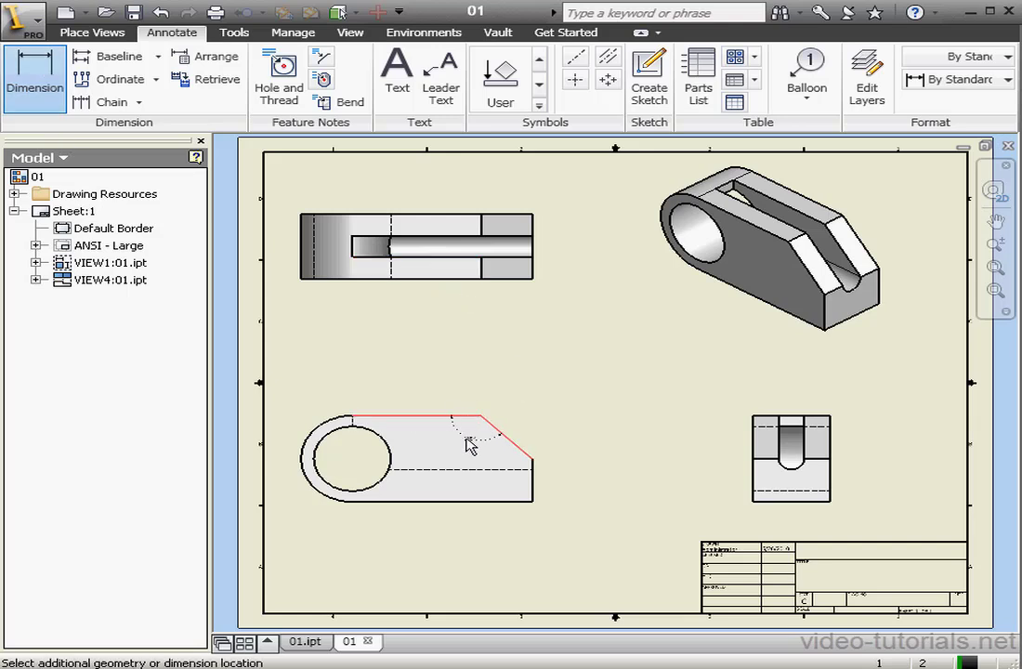
pyautogui.click(477, 447)
pyautogui.click(473, 434)
pyautogui.click(655, 476)
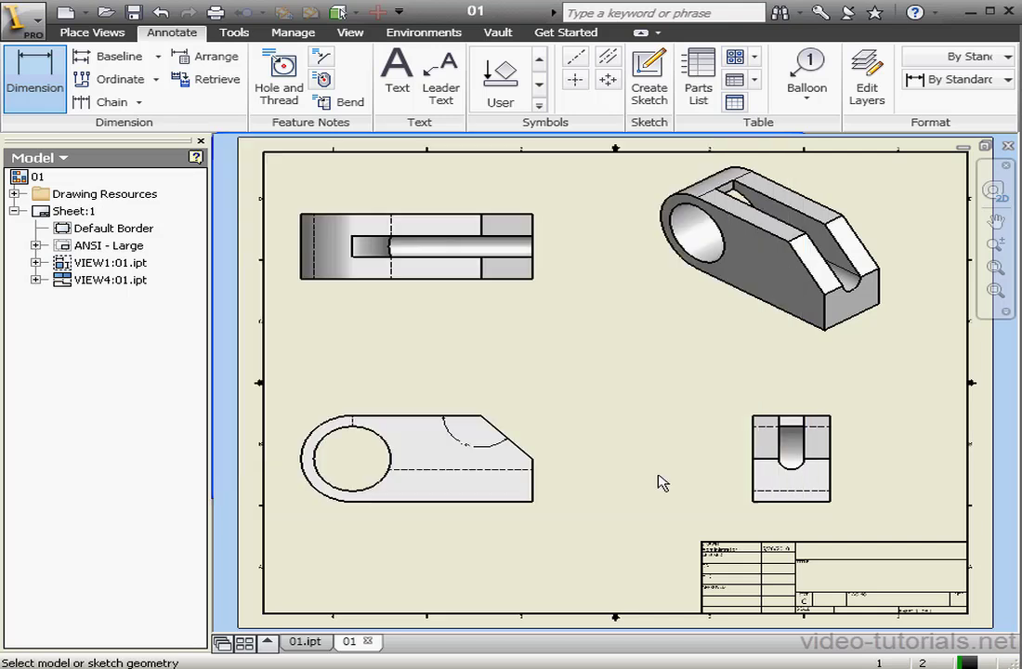
# - Dimension the hole's diameter and the outer rounded end's radius above the front view
pyautogui.click(374, 430)
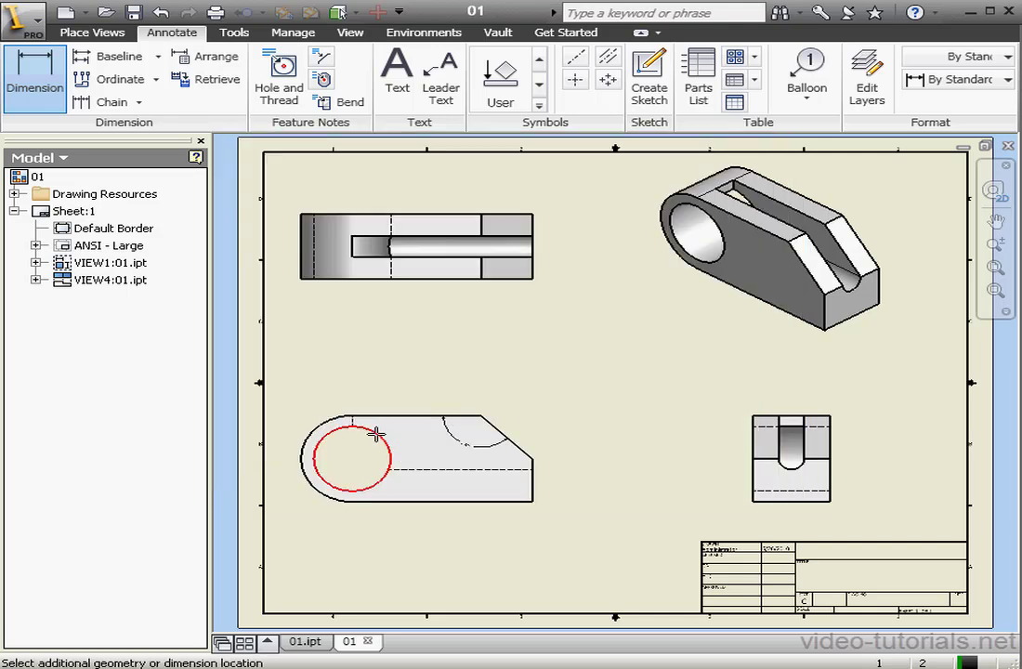
pyautogui.click(391, 376)
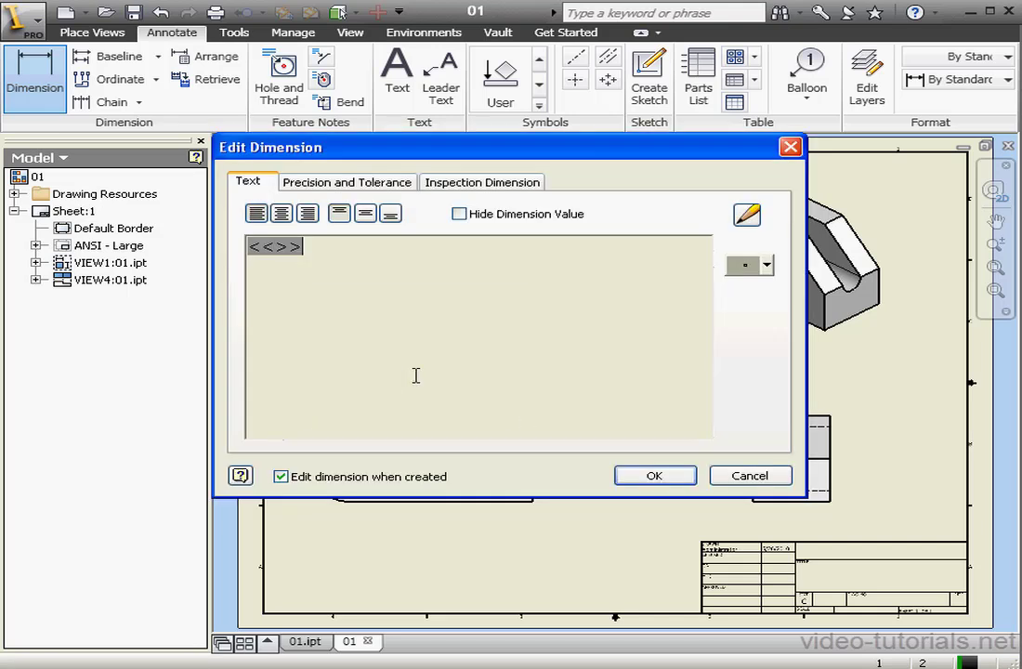
pyautogui.click(656, 475)
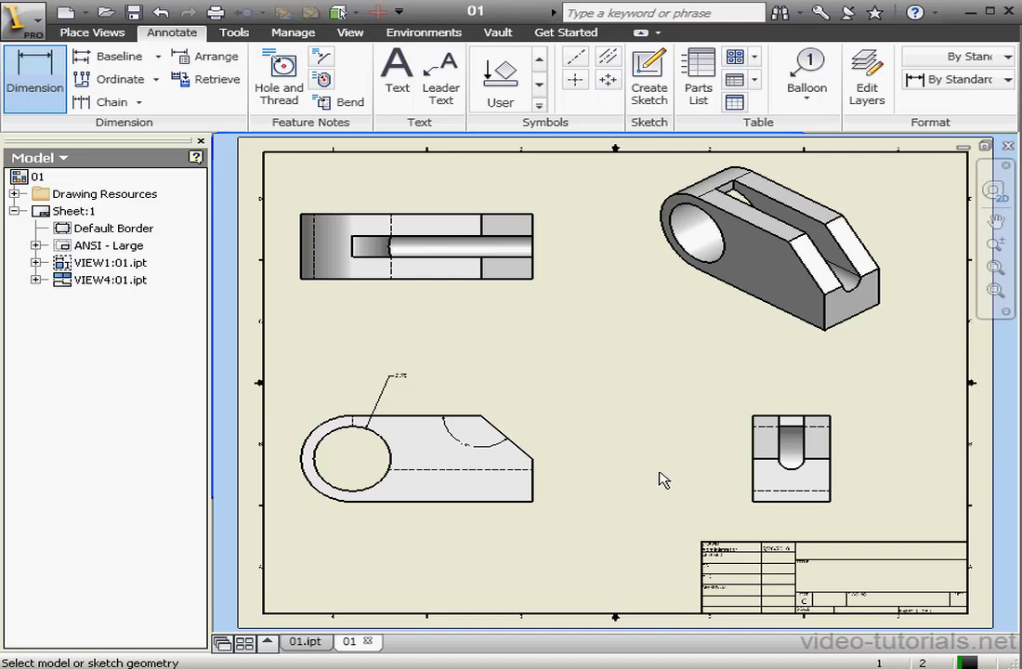
pyautogui.click(343, 417)
pyautogui.click(333, 376)
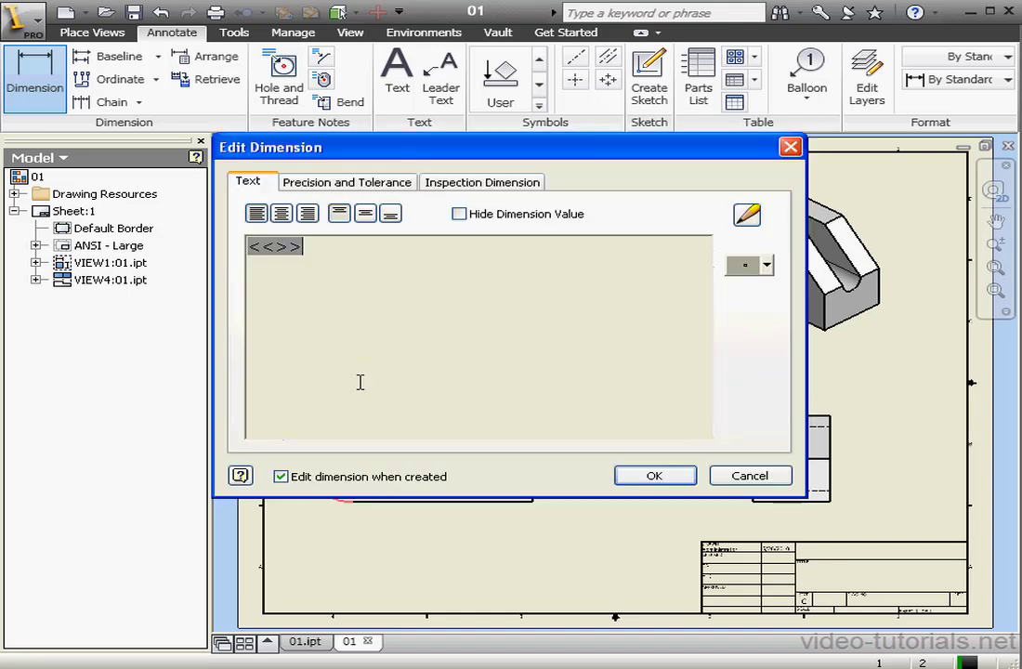
pyautogui.click(650, 475)
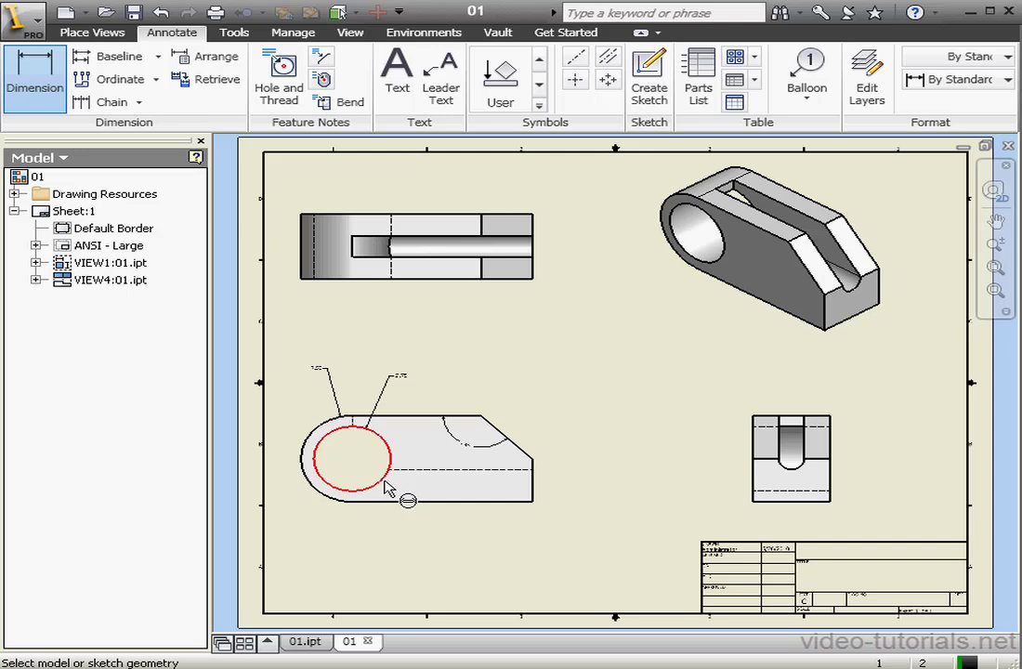
# - Dimension the front view's horizontal distance from hole centre to right end and the height of its right vertical edge
pyautogui.click(356, 460)
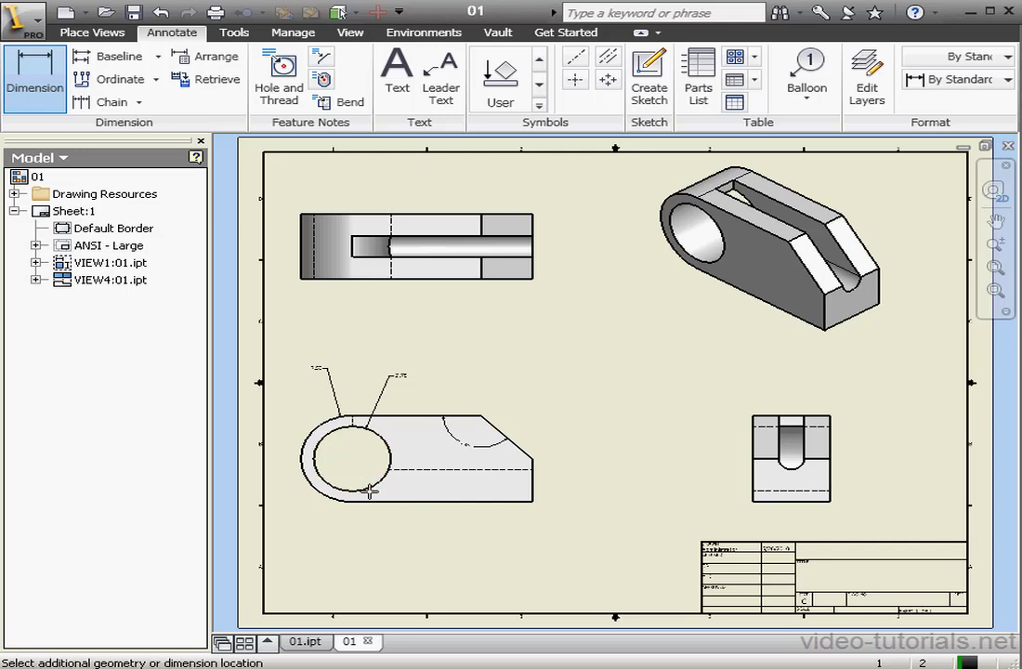
pyautogui.click(531, 513)
pyautogui.click(462, 532)
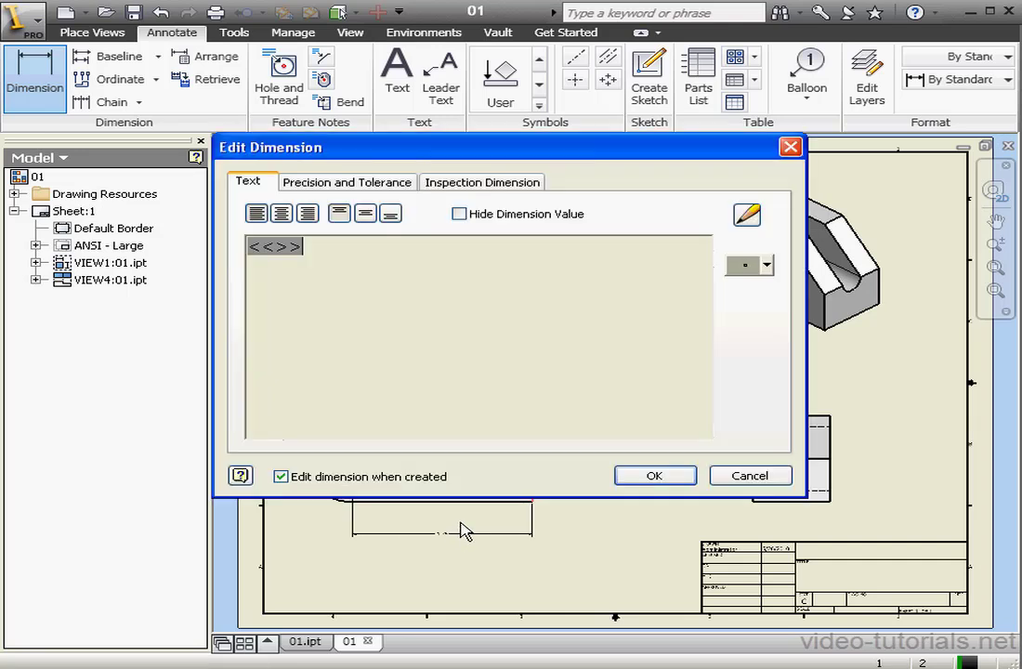
pyautogui.click(651, 477)
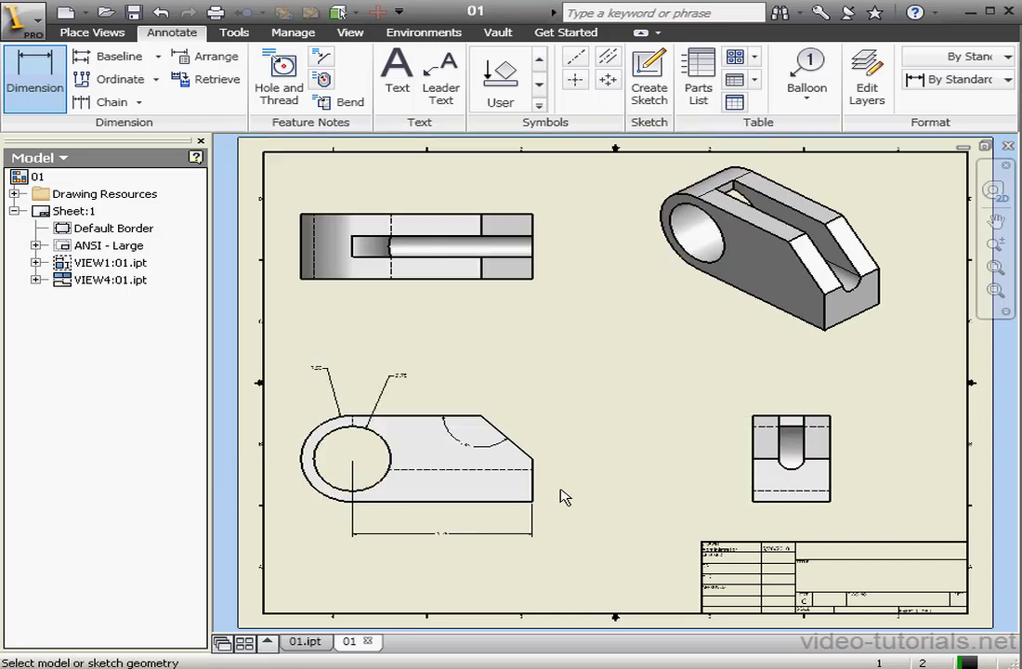
pyautogui.click(531, 474)
pyautogui.click(564, 491)
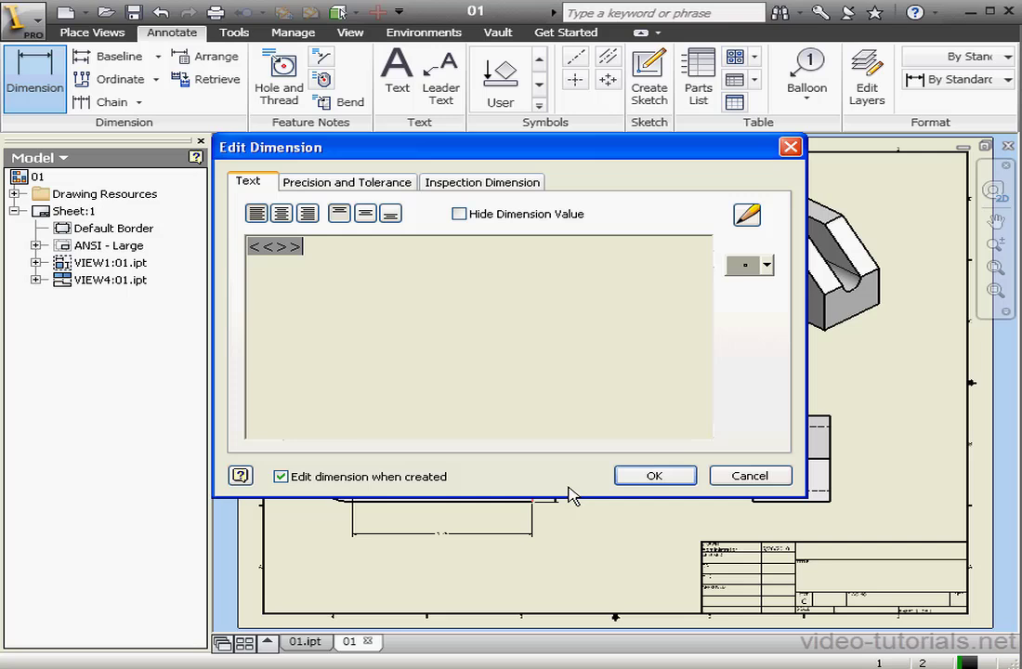
pyautogui.click(655, 476)
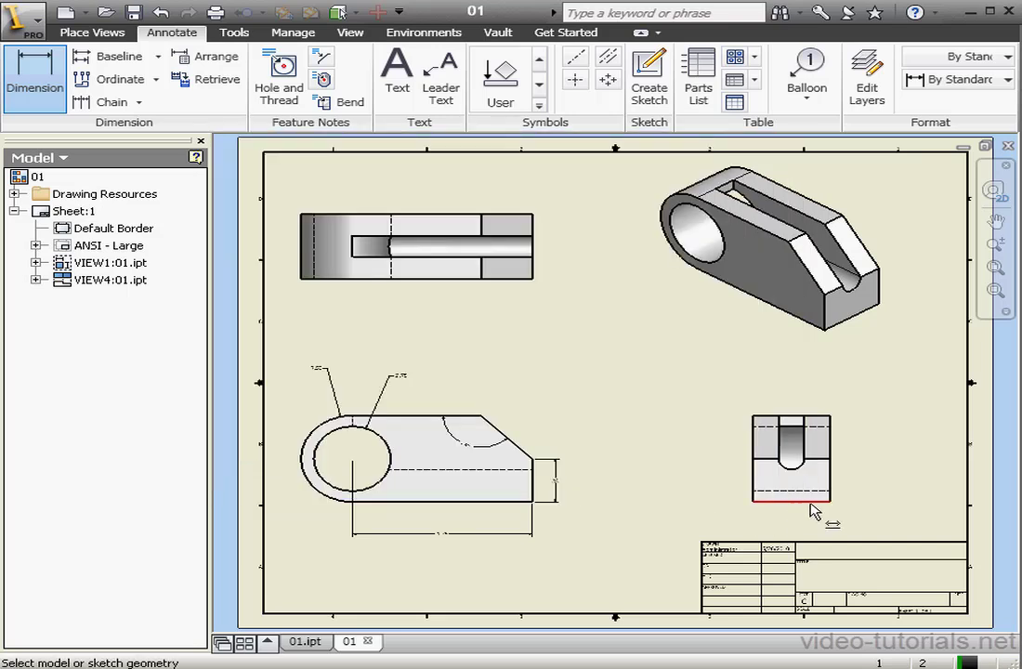
# - Dimension the side view's overall width below it and the radius of the slot's round bottom
pyautogui.click(779, 504)
pyautogui.click(810, 525)
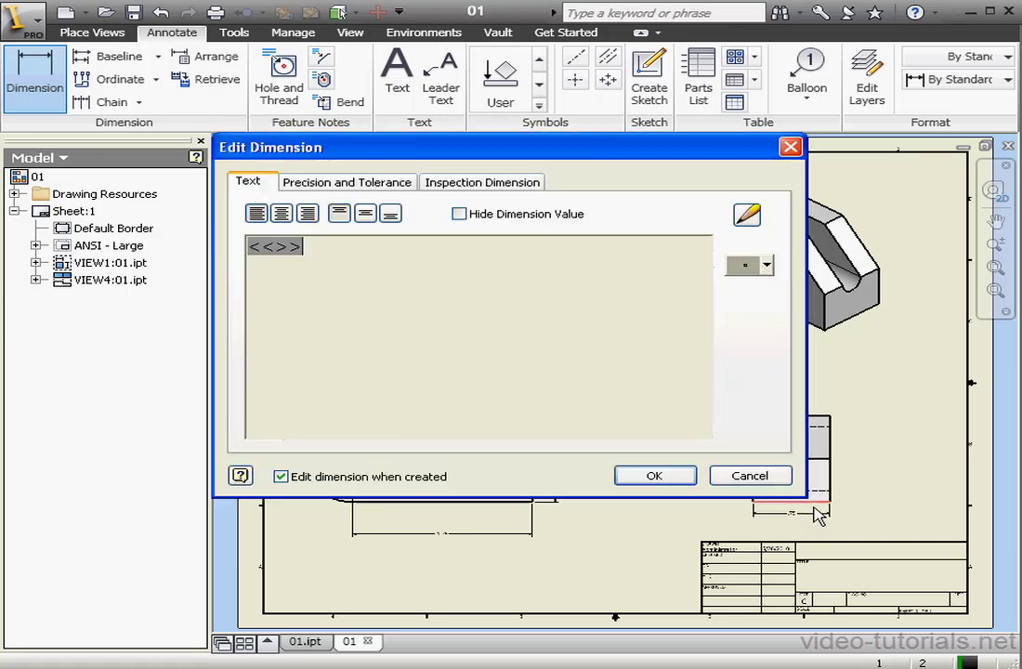
pyautogui.click(688, 481)
pyautogui.click(805, 470)
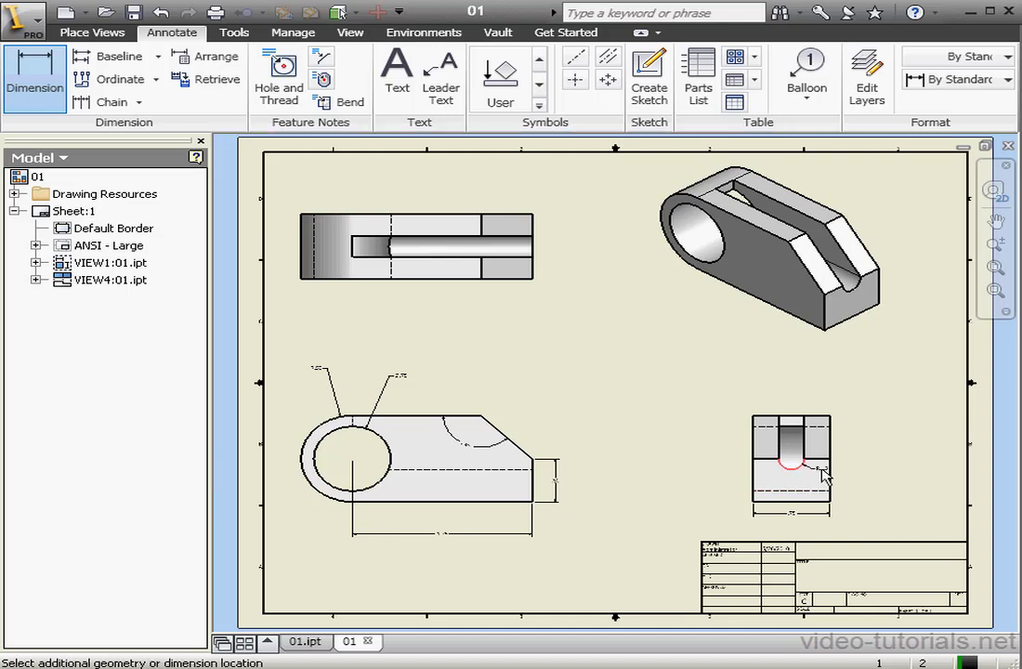
pyautogui.click(853, 490)
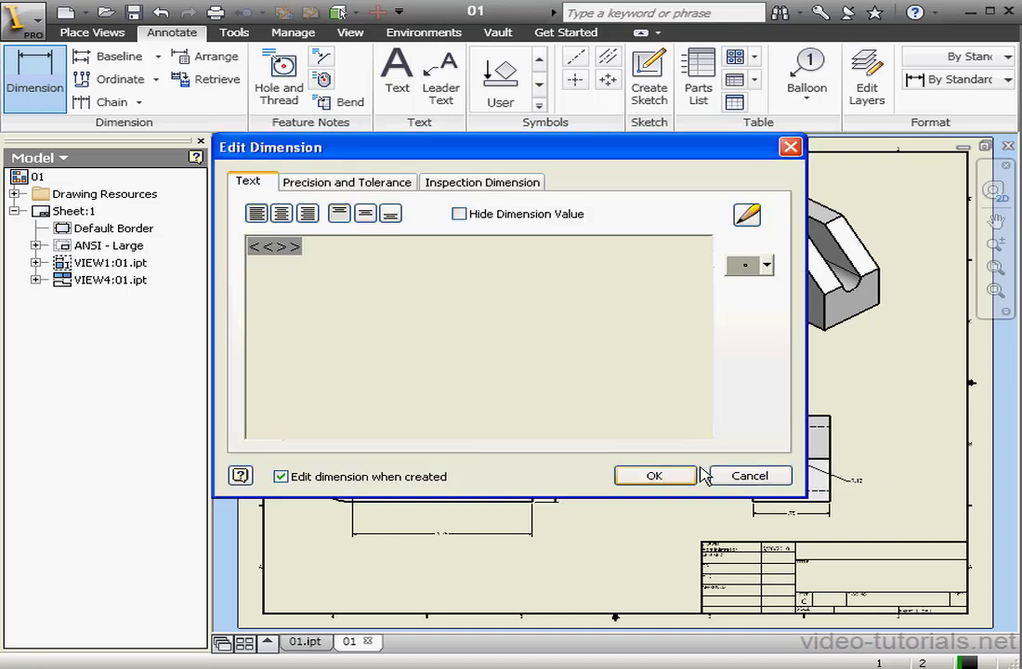
pyautogui.click(655, 475)
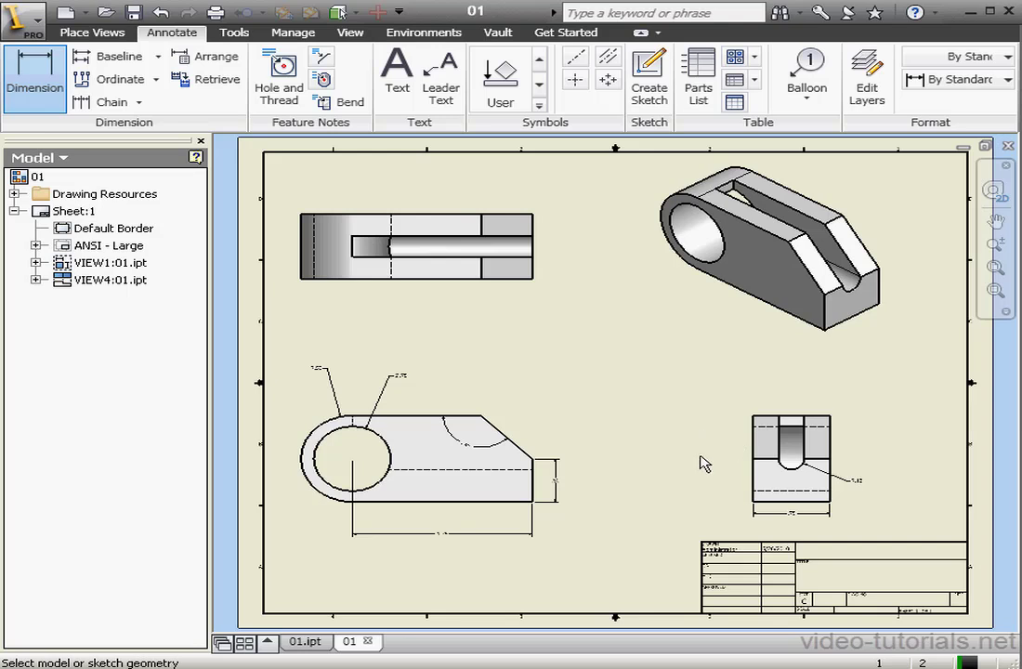
# - Review the precision, tolerance and inspection options of the front view's right edge height dimension without changing them
pyautogui.scroll(5, 574, 485)
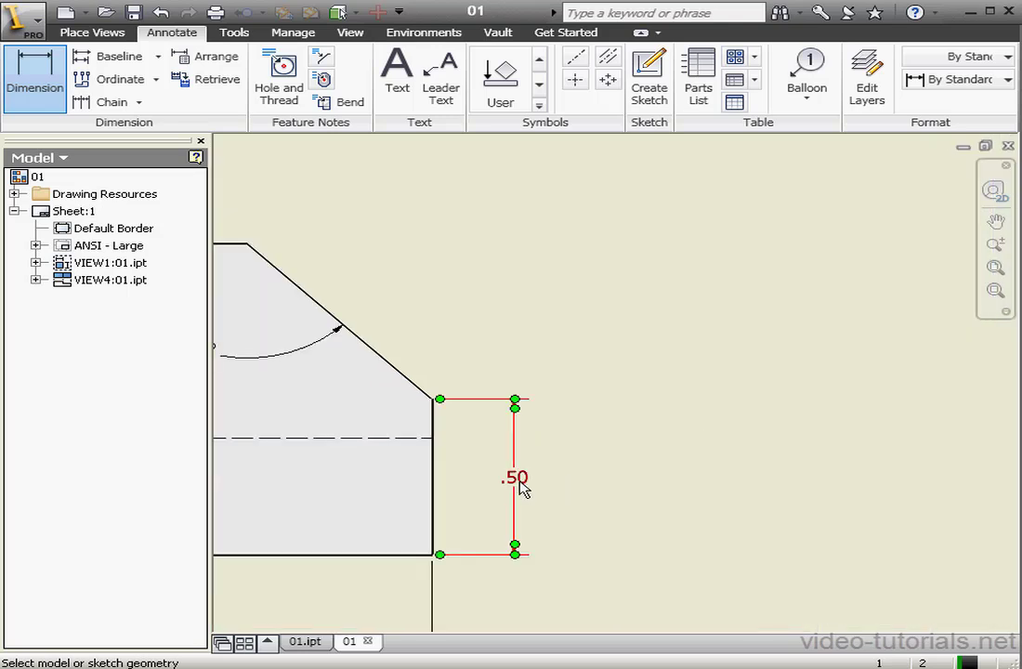
pyautogui.doubleClick(519, 485)
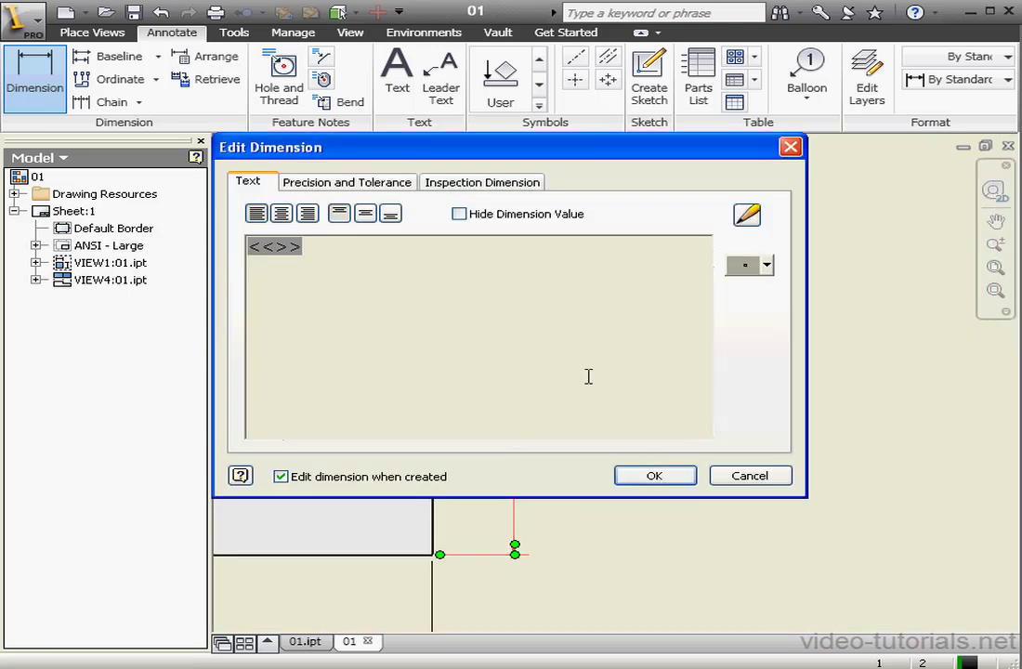
pyautogui.click(399, 182)
pyautogui.click(461, 184)
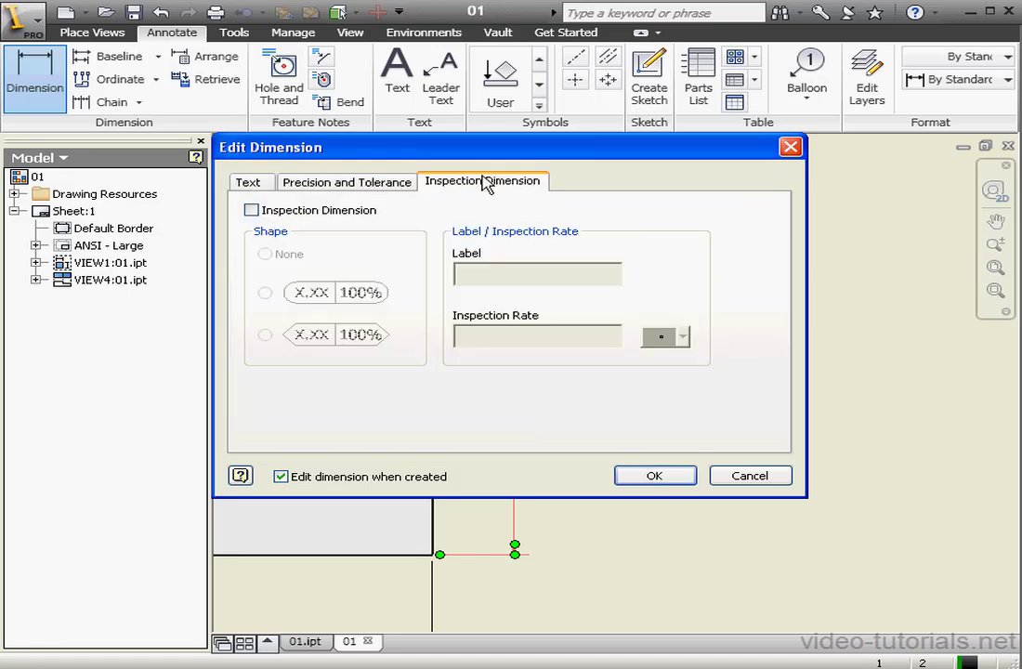
pyautogui.click(756, 474)
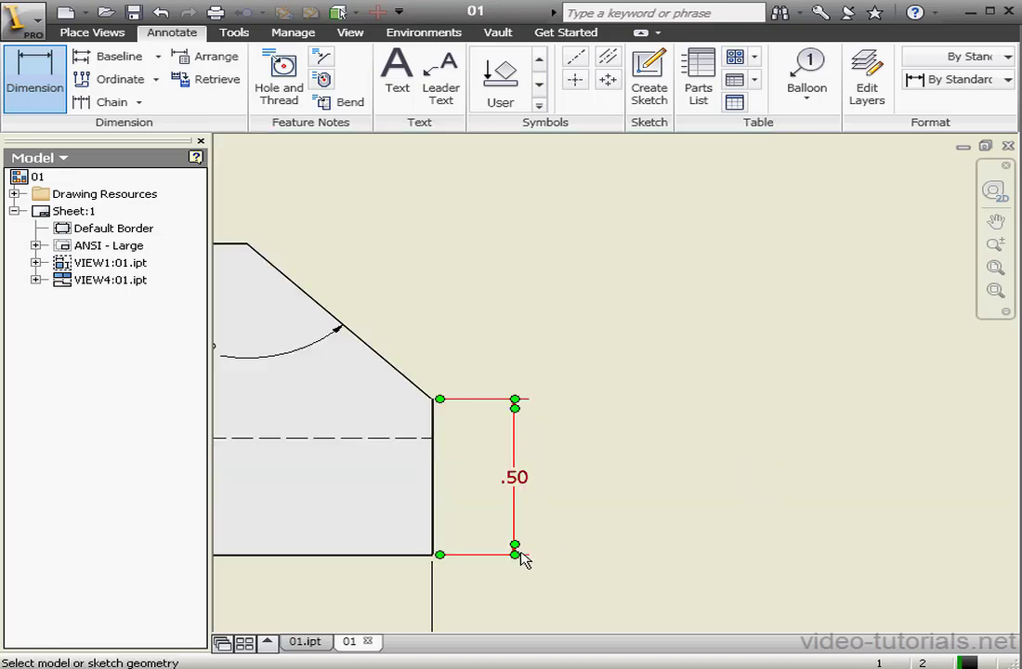
# - Finish dimensioning and move the right edge's height dimension slightly farther from the front view, with its text slightly higher
pyautogui.rightClick(586, 452)
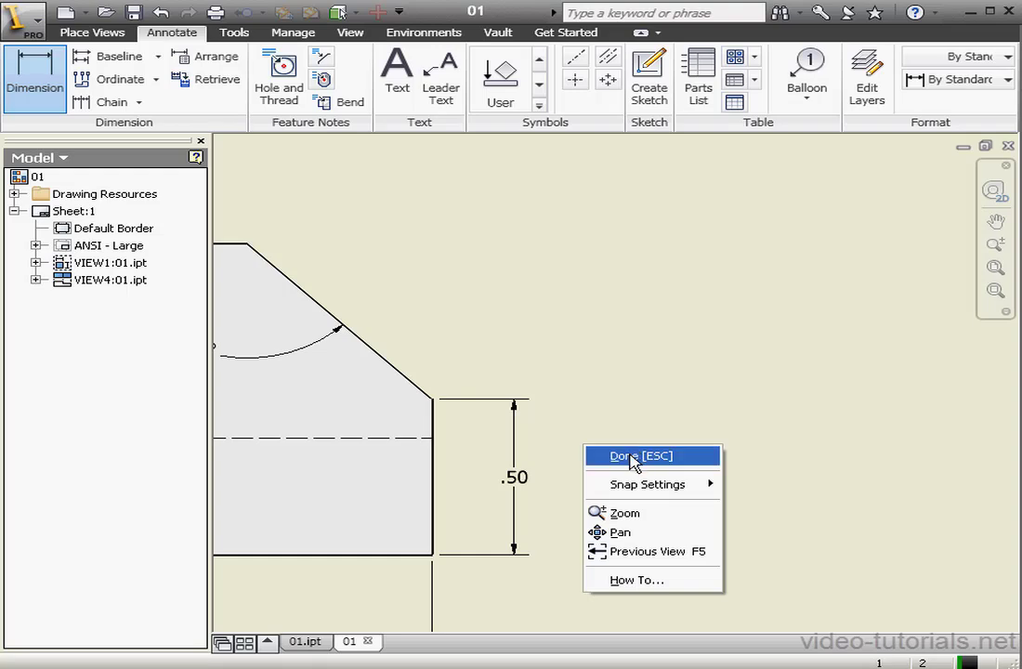
pyautogui.click(634, 456)
pyautogui.moveTo(519, 495); pyautogui.dragTo(540, 480)
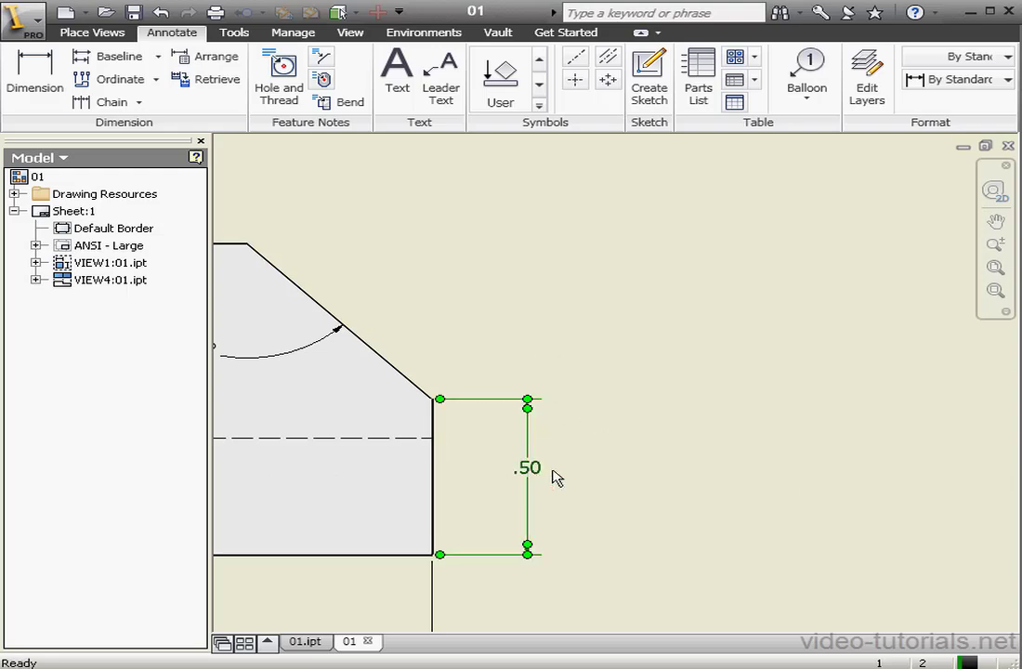